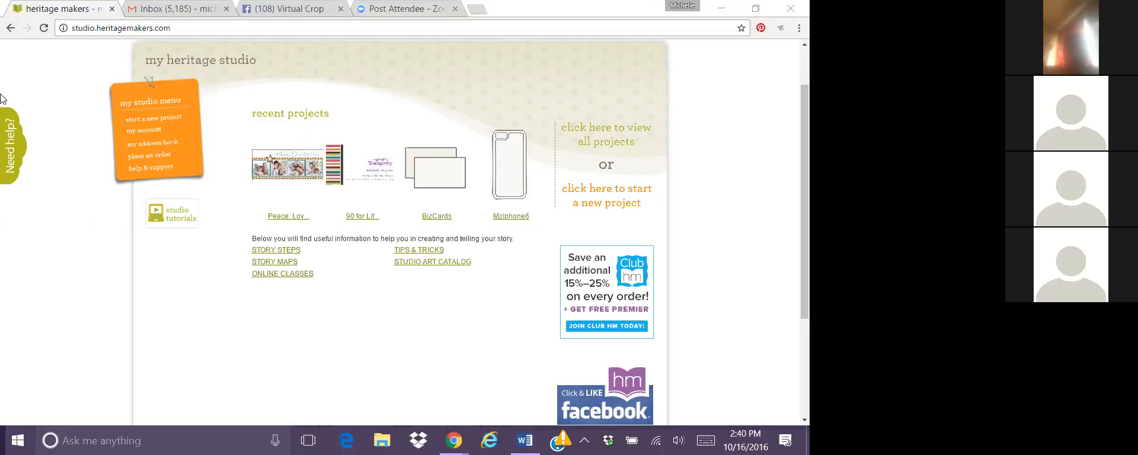
Start a new template project and browse the template gallery for it.
scroll(2, 98, down, 2)
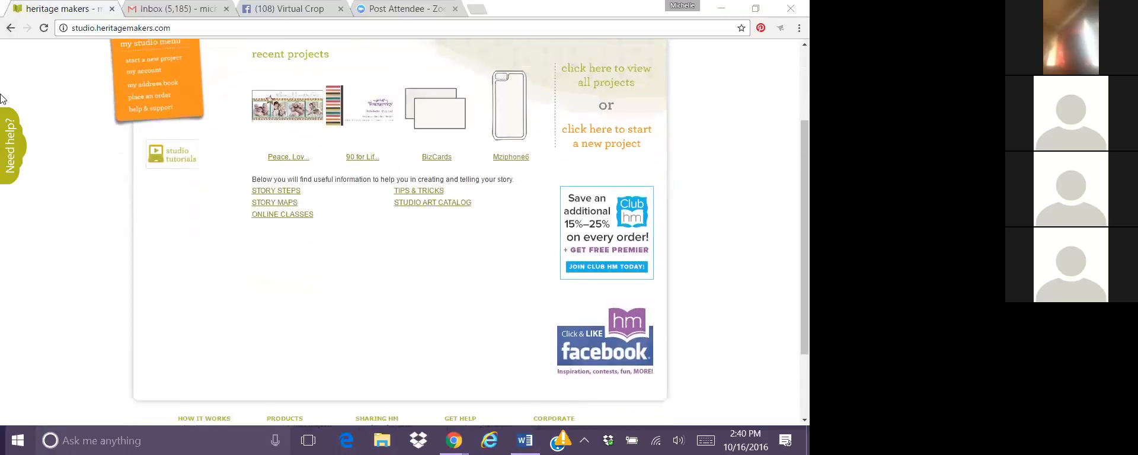
scroll(3, 97, up, 2)
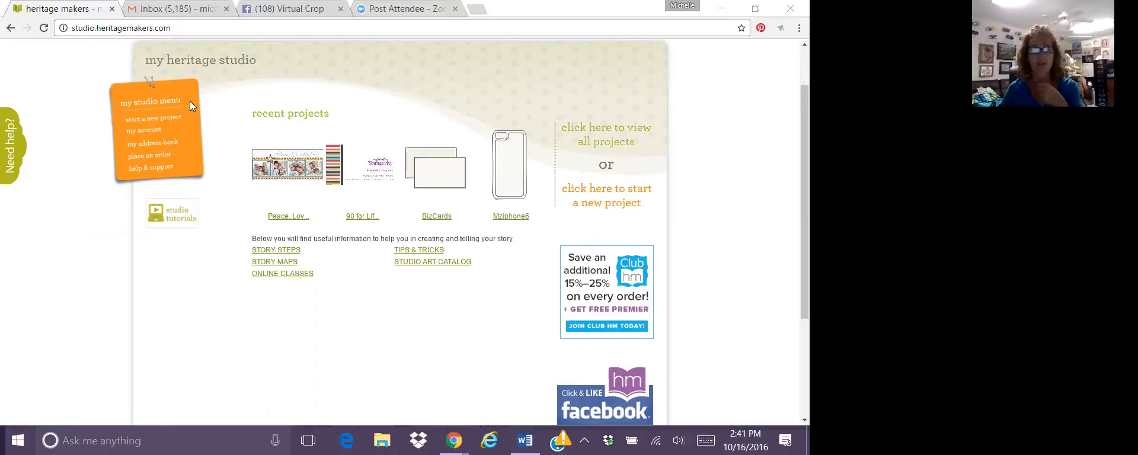
click(150, 121)
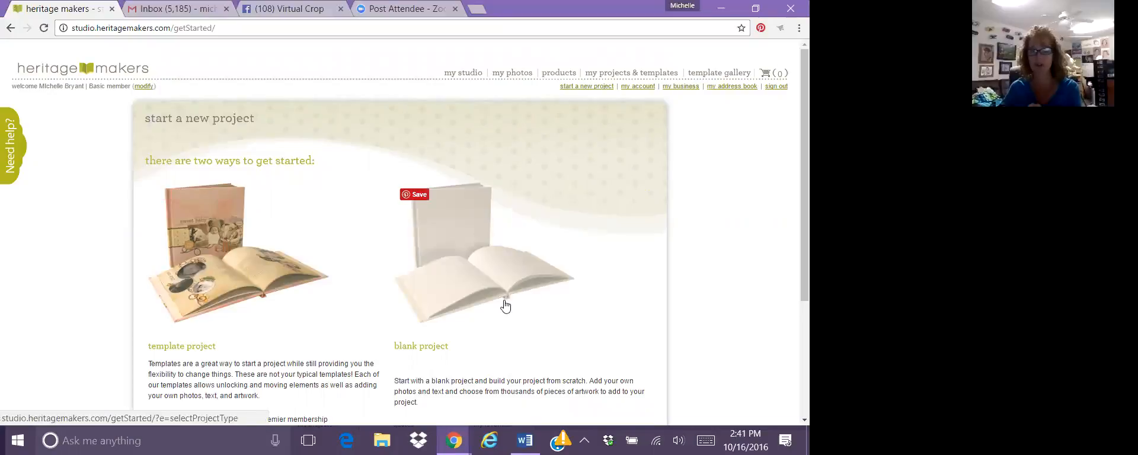
scroll(197, 380, down, 1)
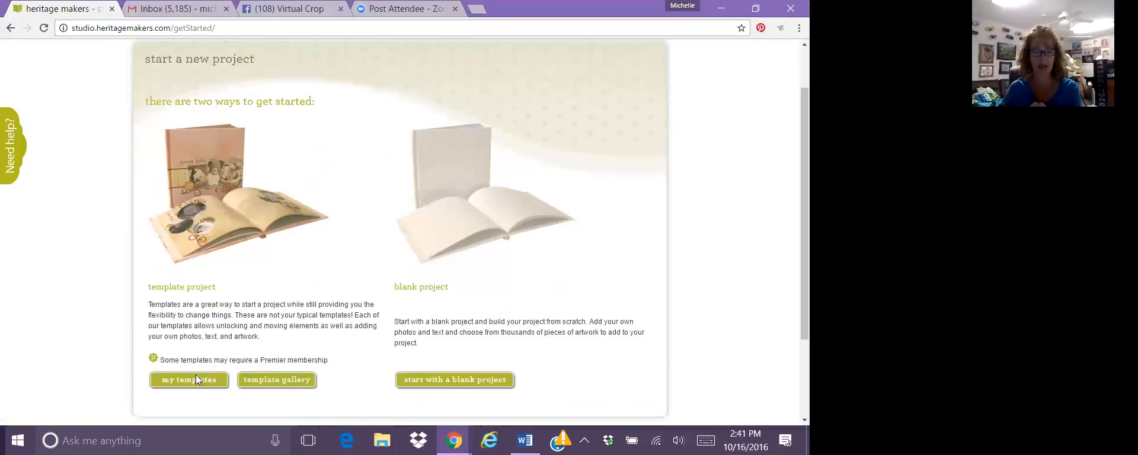
click(274, 380)
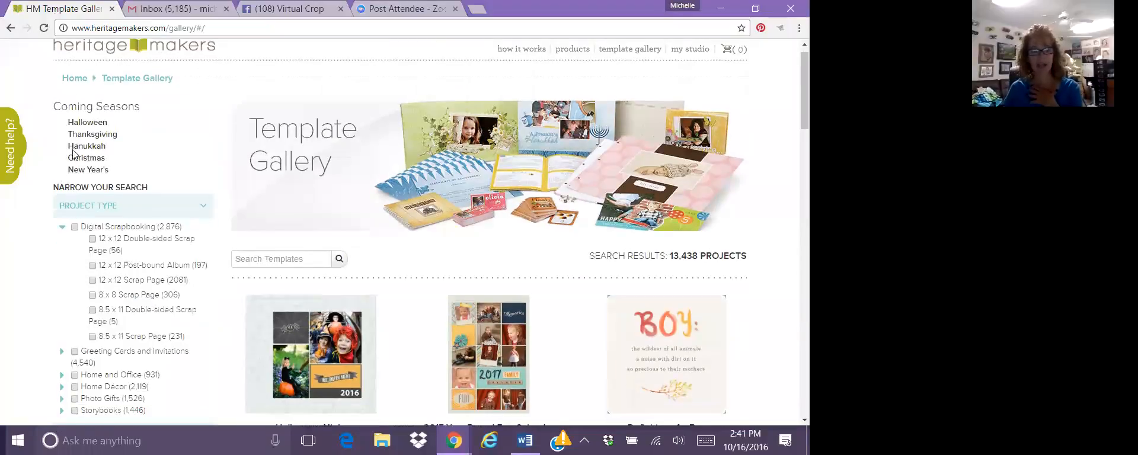
Filter the template gallery to Basic templates only.
scroll(72, 190, down, 2)
scroll(76, 184, down, 3)
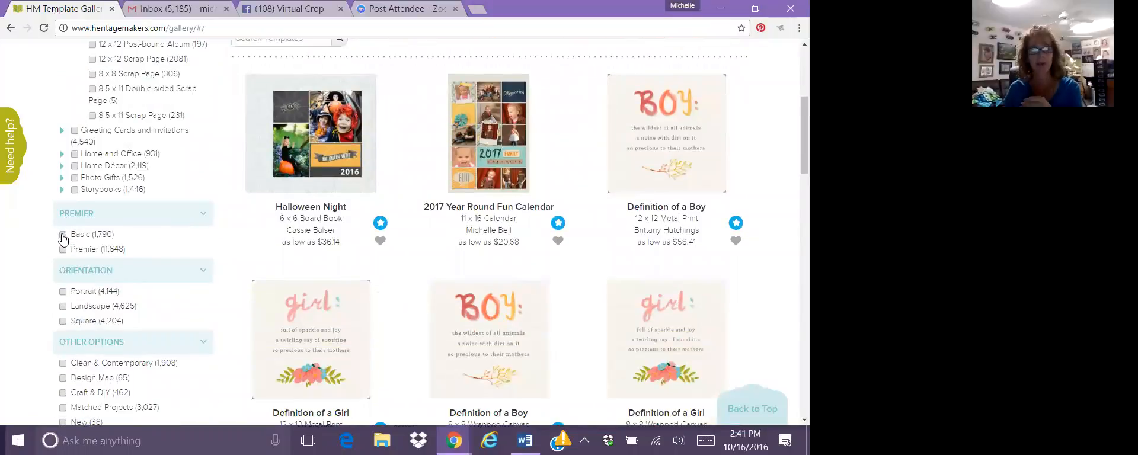
click(63, 236)
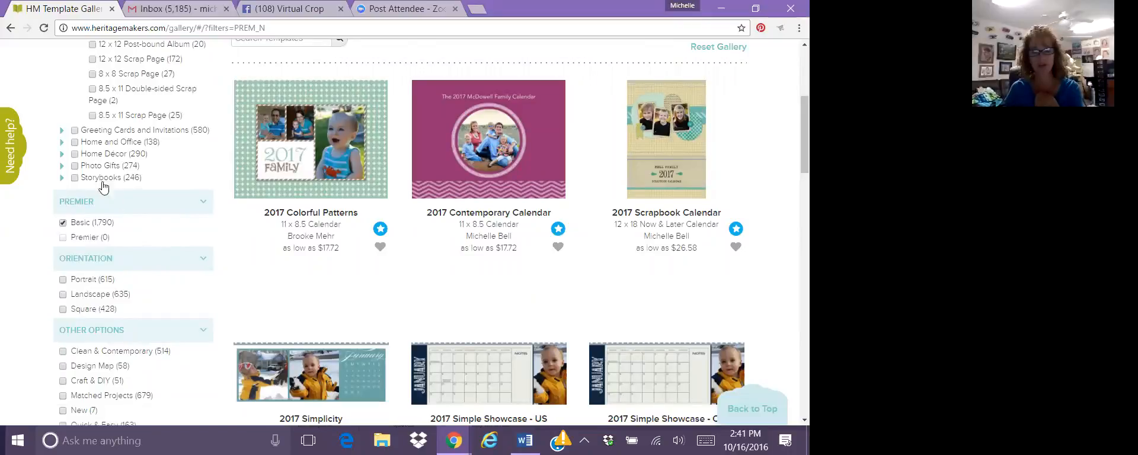
Expand the Home Décor and Photo Gifts project types and narrow the gallery to Love Mug templates.
click(62, 155)
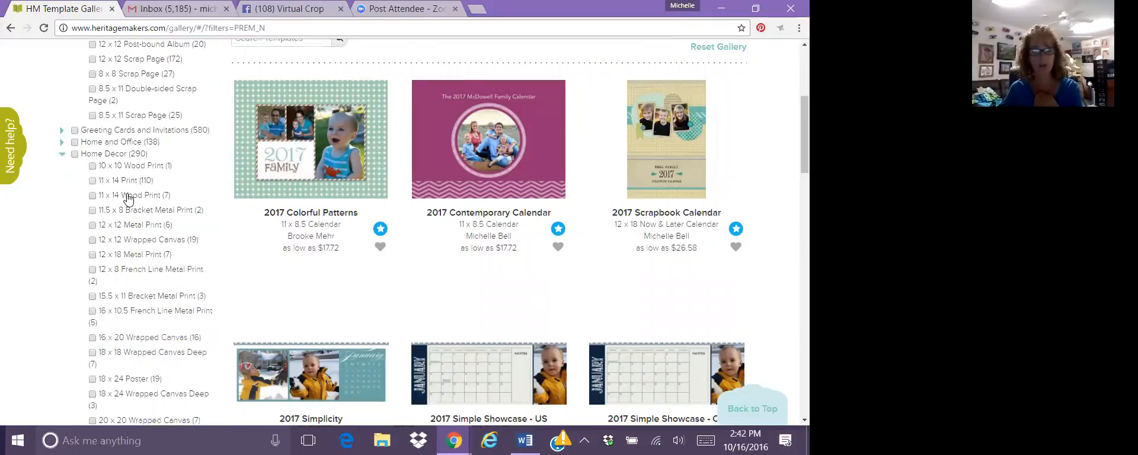
scroll(127, 198, down, 1)
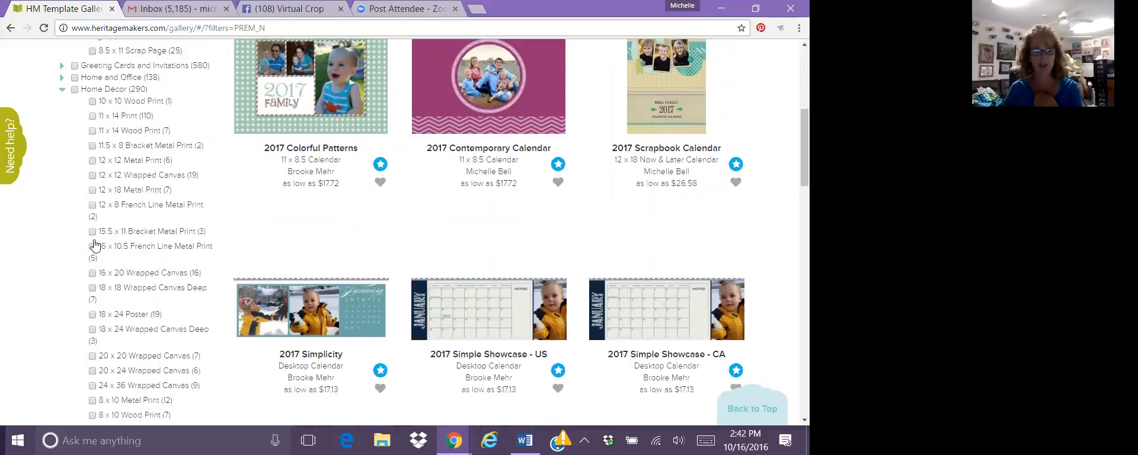
scroll(95, 237, down, 3)
click(64, 288)
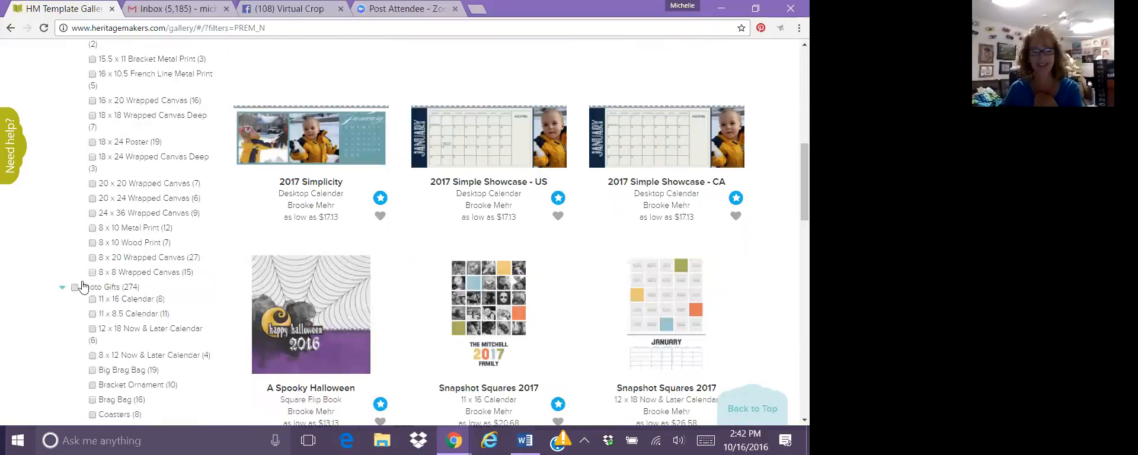
scroll(136, 267, down, 2)
scroll(134, 268, down, 2)
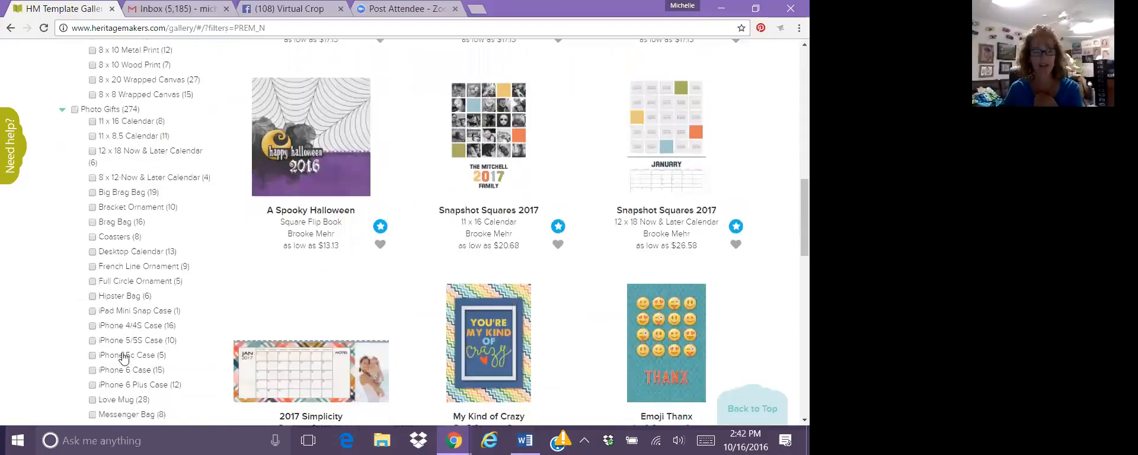
click(92, 342)
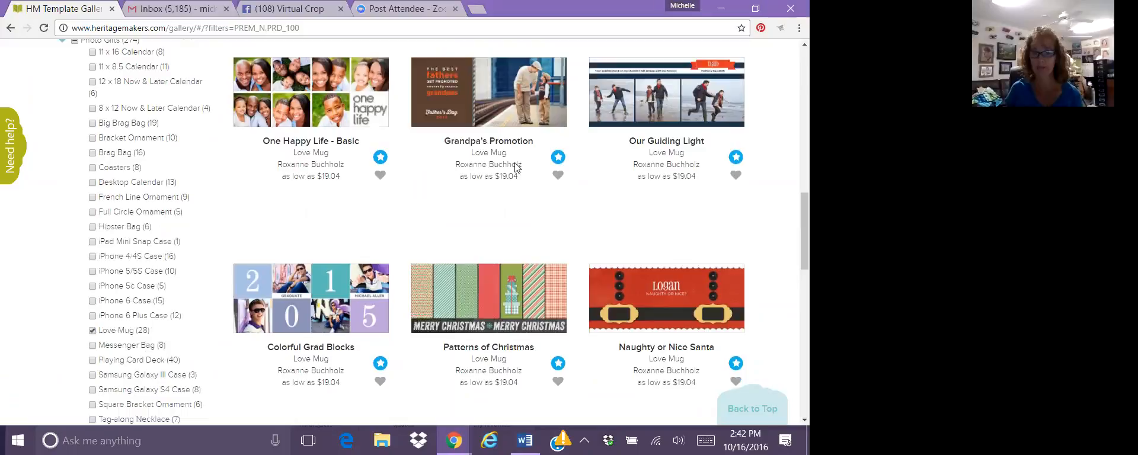
Mark the One Happy Life - Basic love mug template as a favorite.
scroll(514, 161, down, 1)
scroll(384, 253, down, 2)
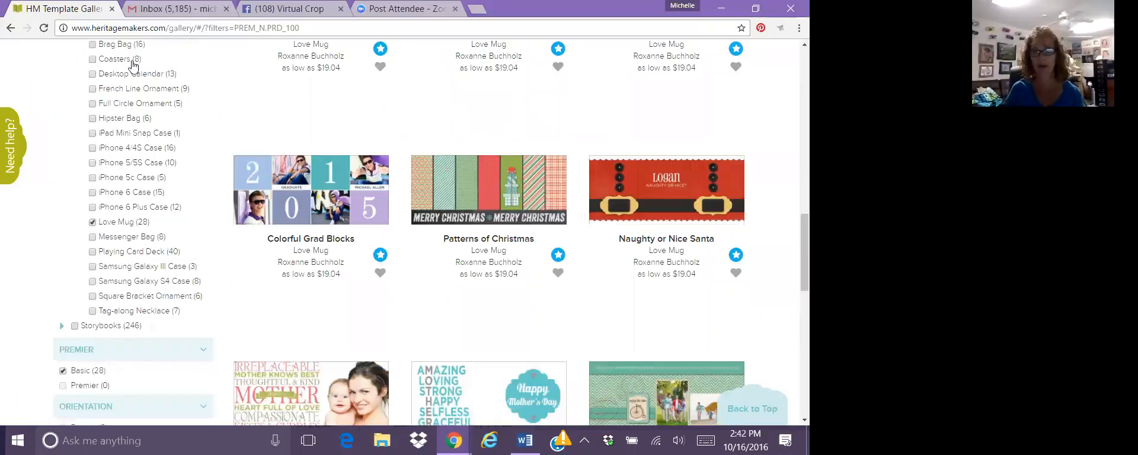
scroll(356, 125, up, 3)
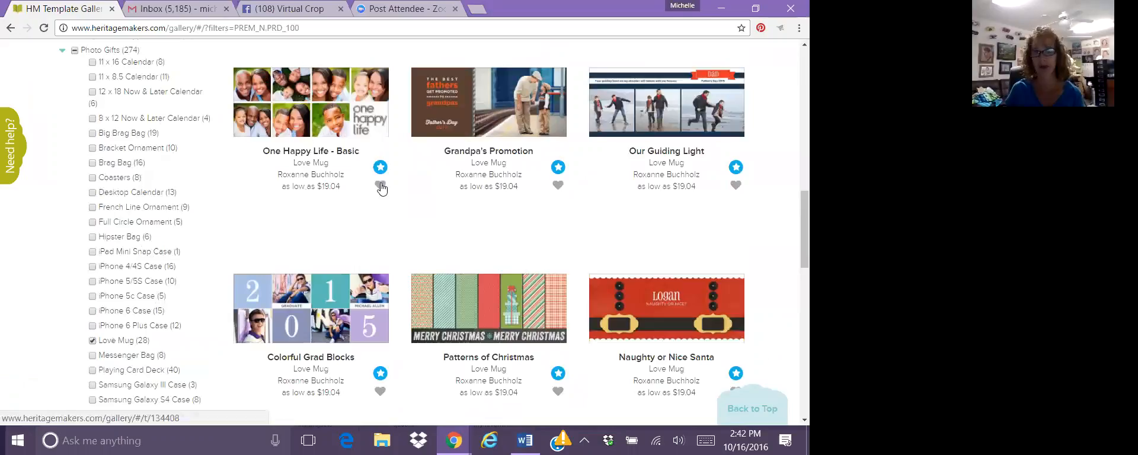
click(380, 185)
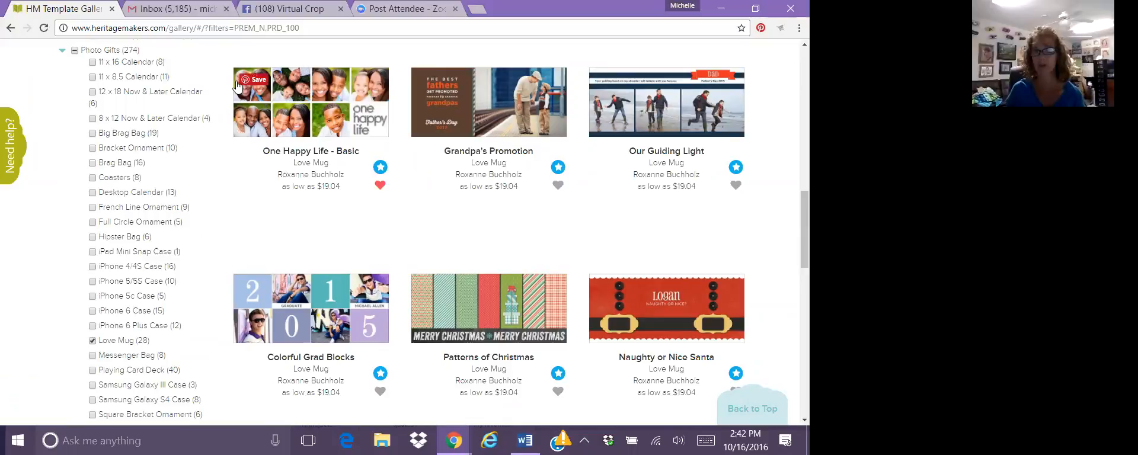
Find the Peace, Love and Joy love mug among the filtered templates and open its details page.
scroll(307, 164, down, 1)
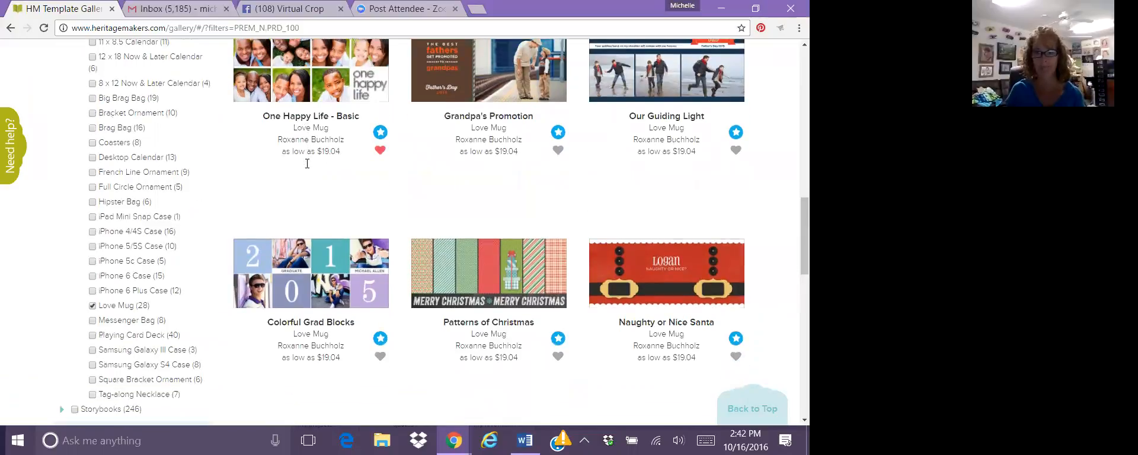
scroll(307, 164, down, 4)
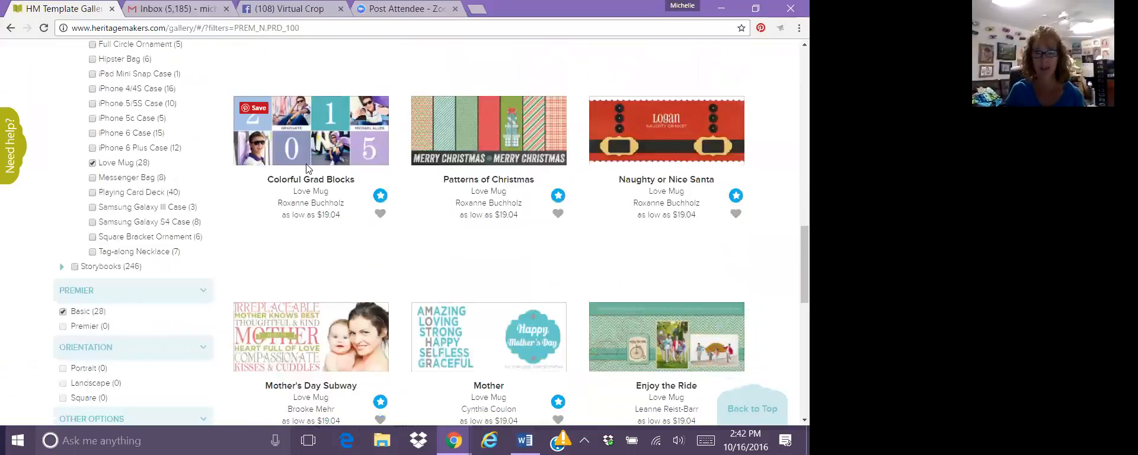
scroll(307, 168, down, 10)
scroll(617, 101, down, 5)
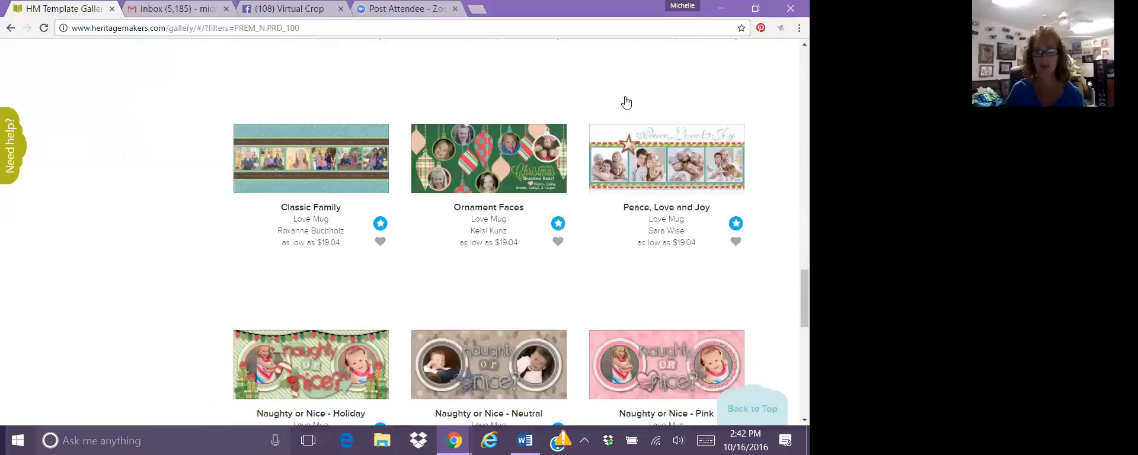
scroll(627, 103, down, 2)
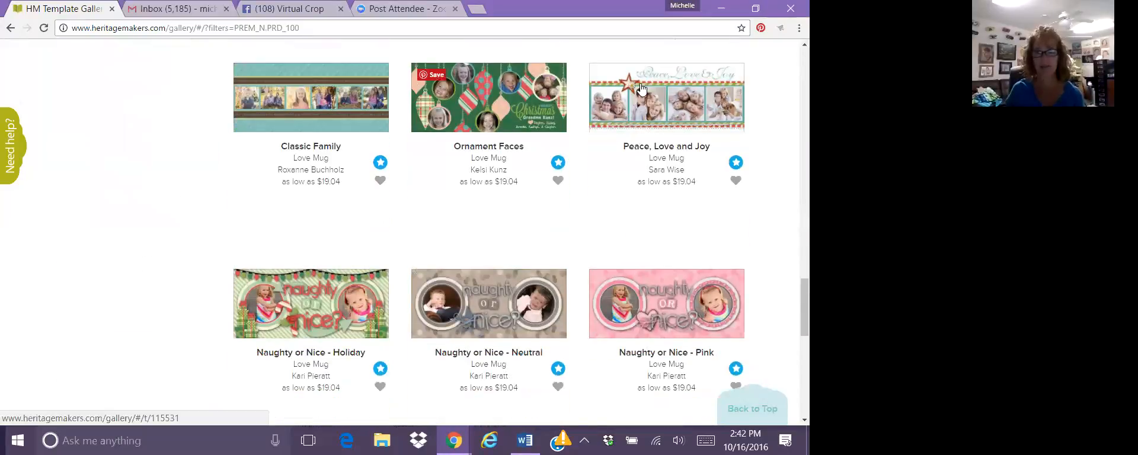
scroll(645, 113, down, 1)
scroll(651, 136, up, 1)
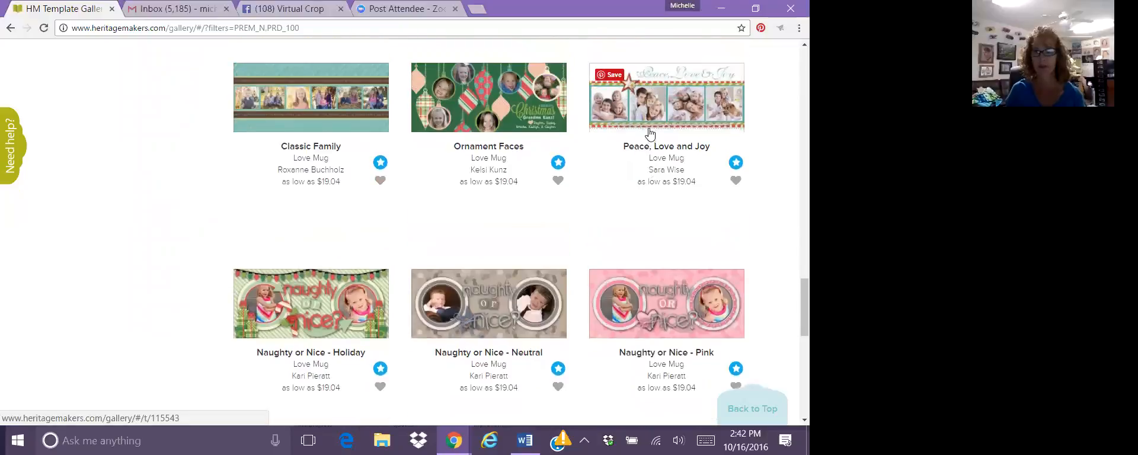
mouse_move(454, 441)
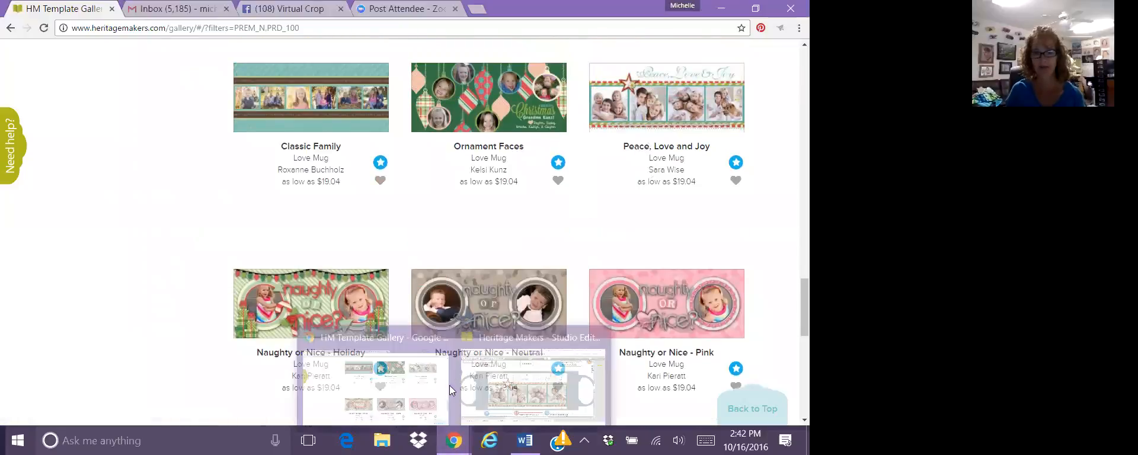
click(492, 391)
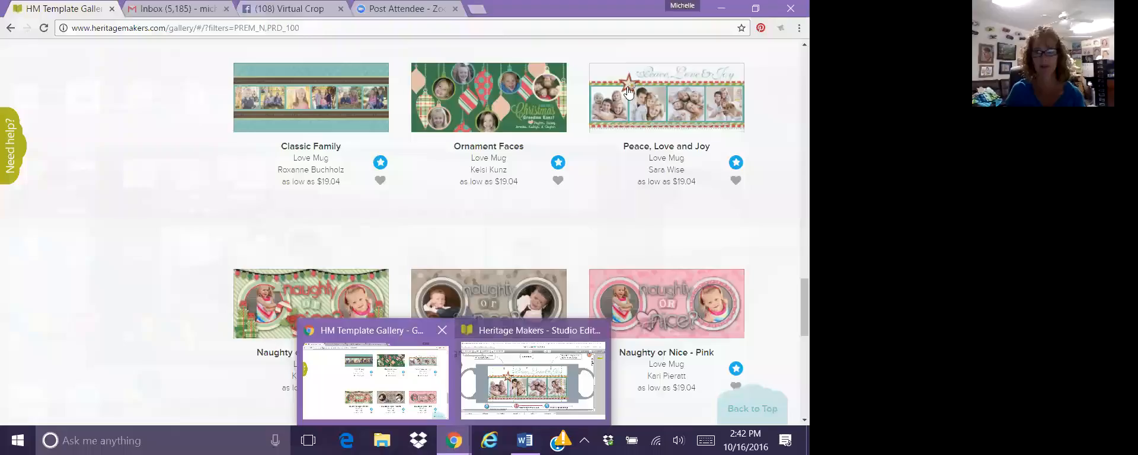
click(626, 90)
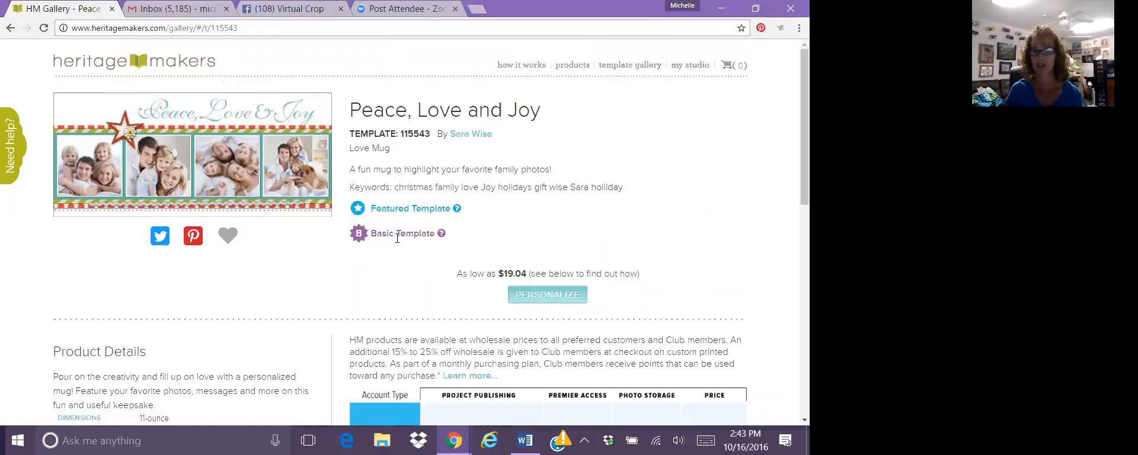
Examine the mug's product details and the pricing table comparing Preferred Customer, Bronze & Silver, and Gold Club memberships.
scroll(346, 245, down, 2)
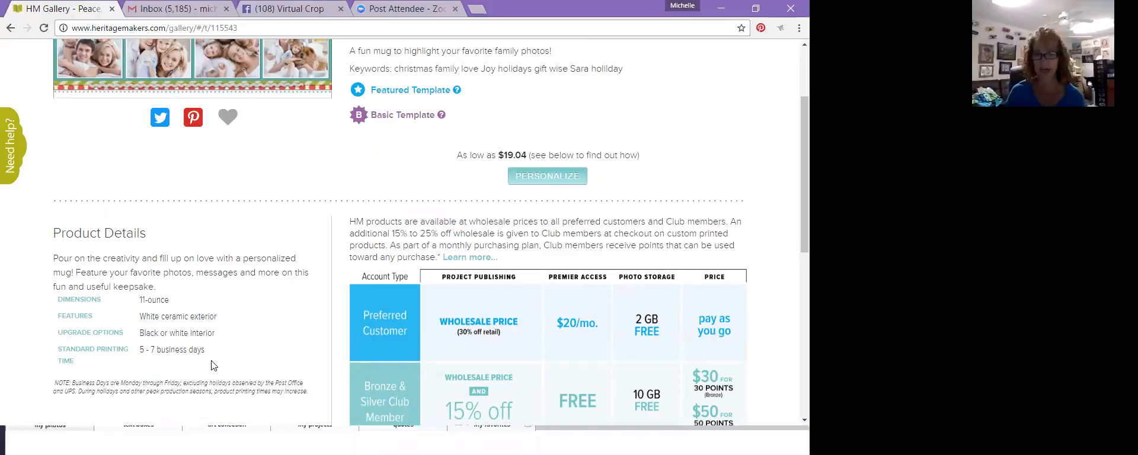
scroll(509, 293, down, 1)
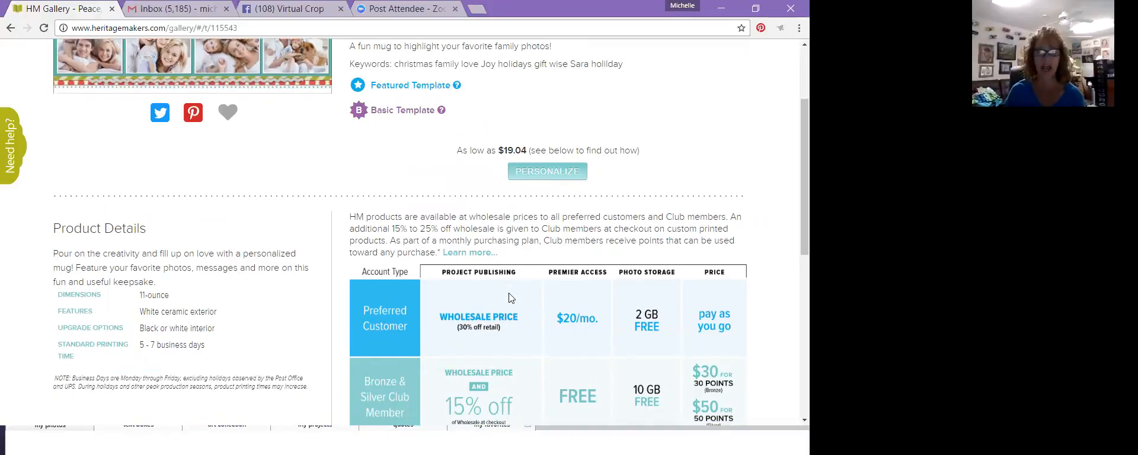
scroll(473, 238, down, 1)
scroll(473, 242, down, 1)
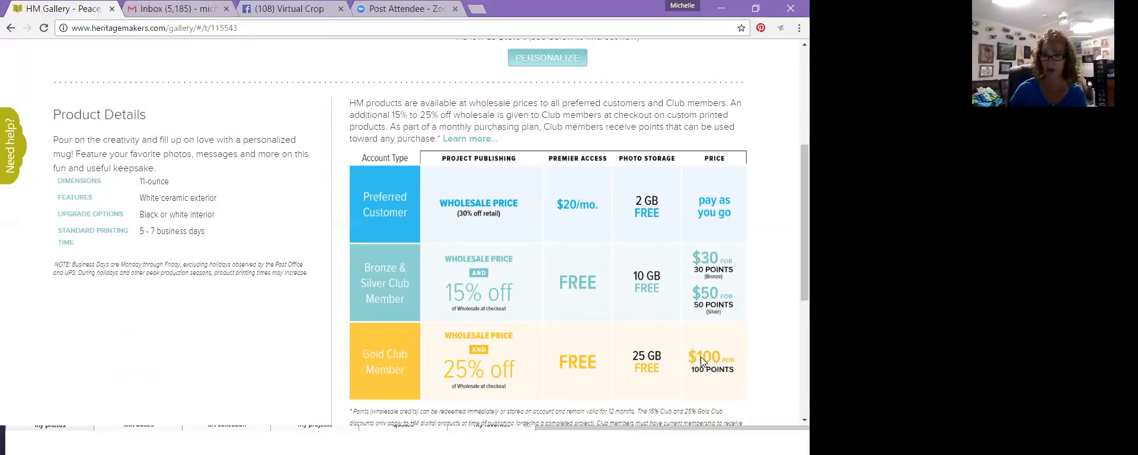
scroll(700, 359, up, 1)
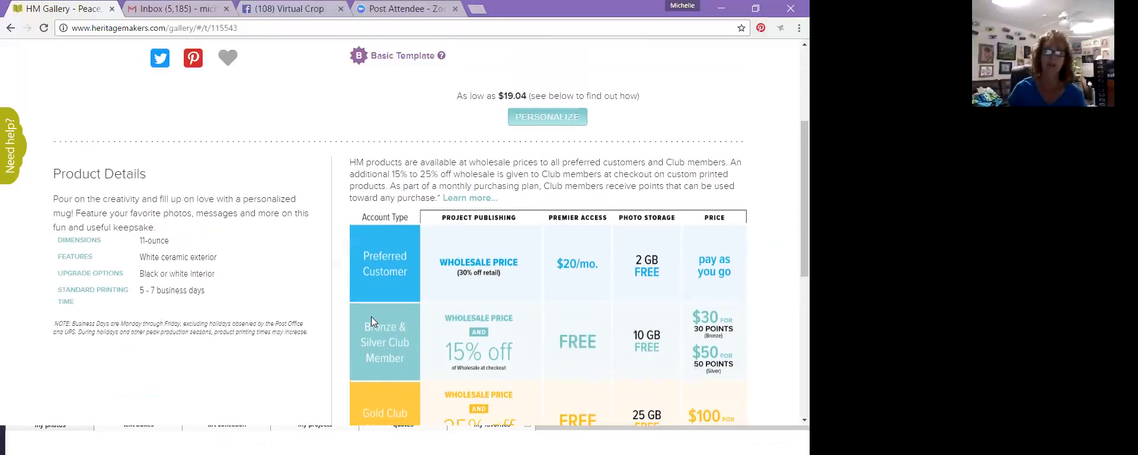
scroll(368, 315, up, 2)
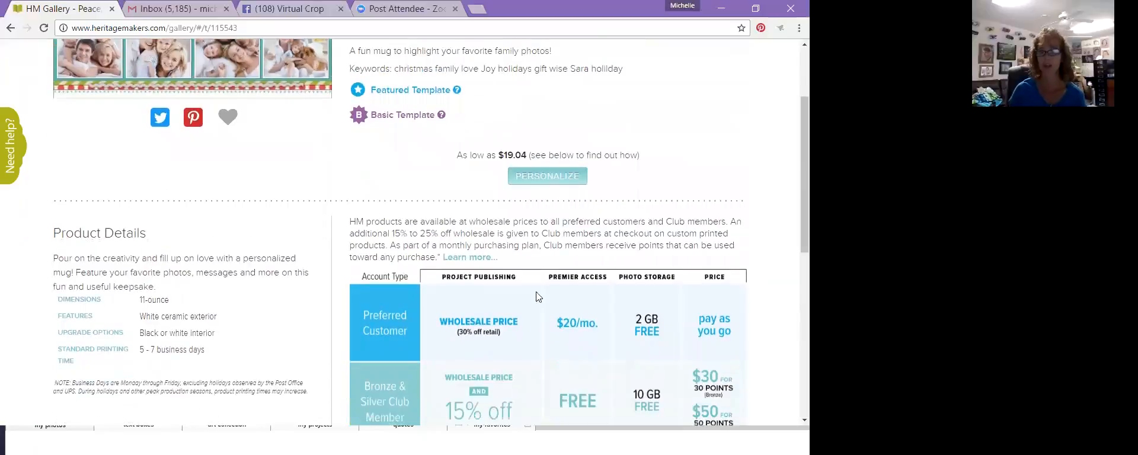
scroll(519, 296, down, 2)
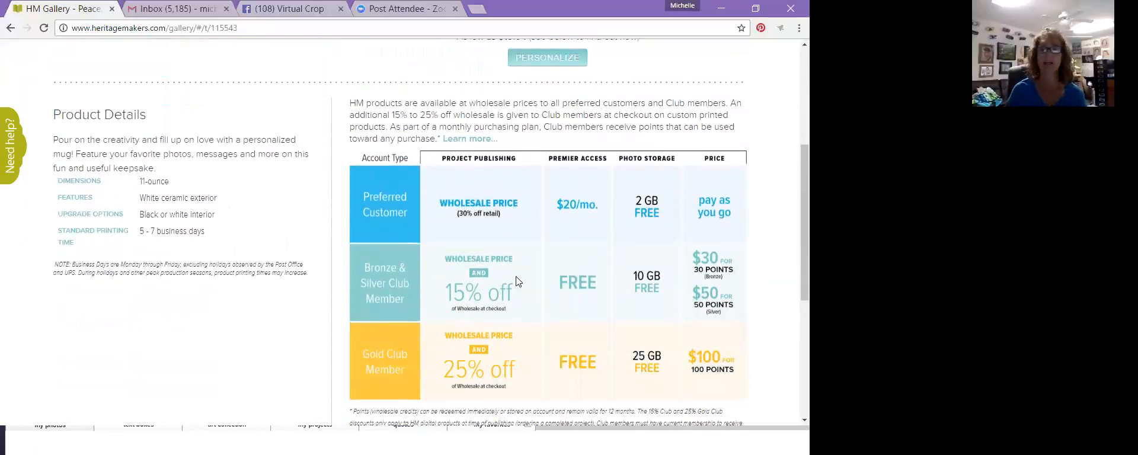
scroll(501, 271, up, 1)
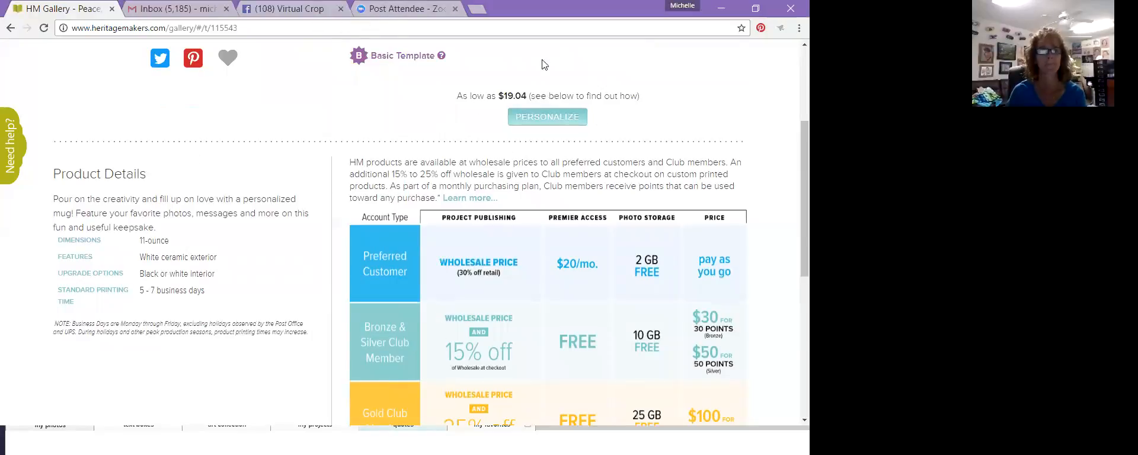
scroll(519, 105, down, 3)
Personalize the Peace, Love and Joy template to create a mug project from it.
scroll(519, 107, up, 5)
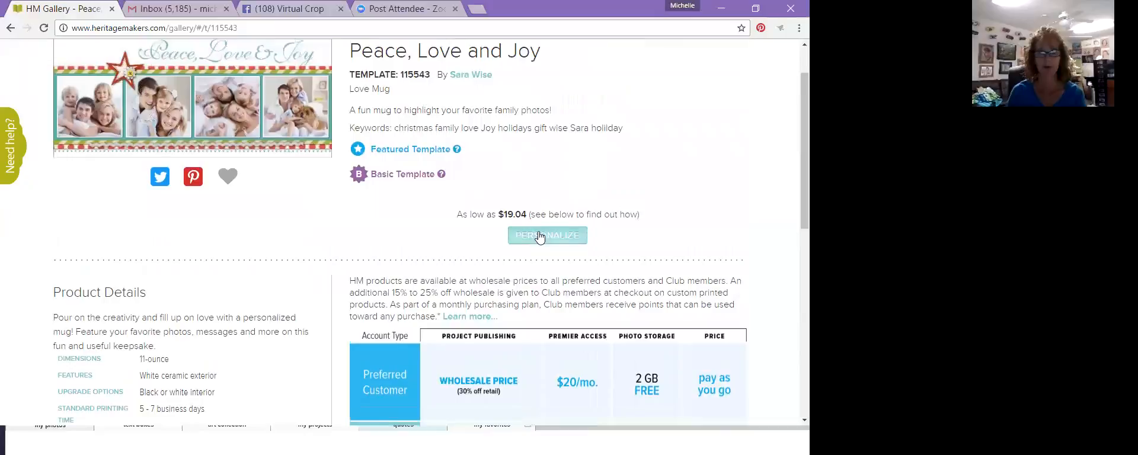
click(539, 236)
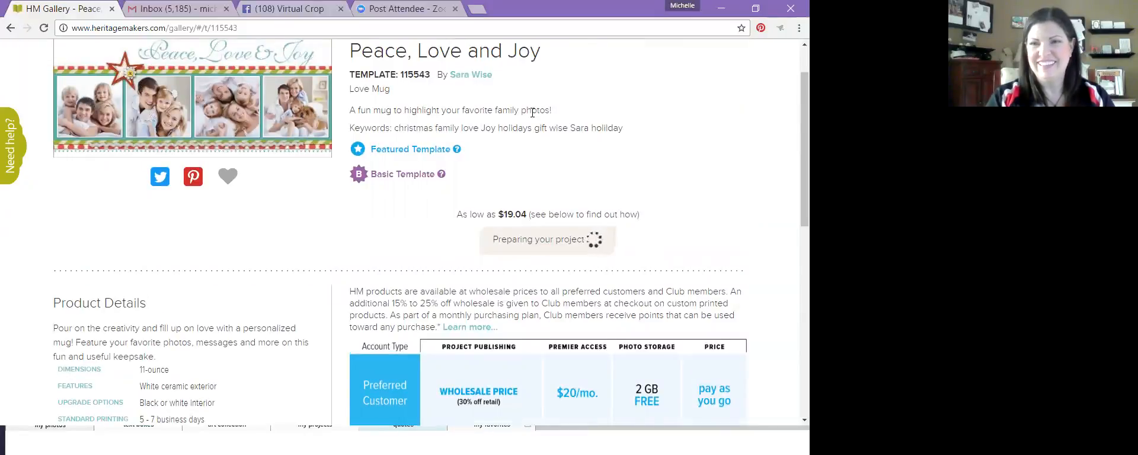
scroll(350, 296, down, 1)
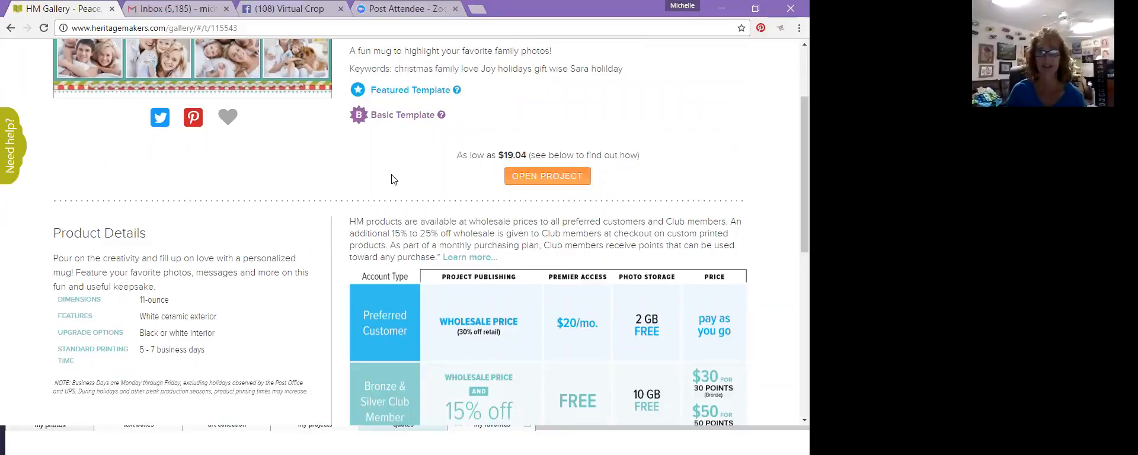
scroll(380, 266, down, 1)
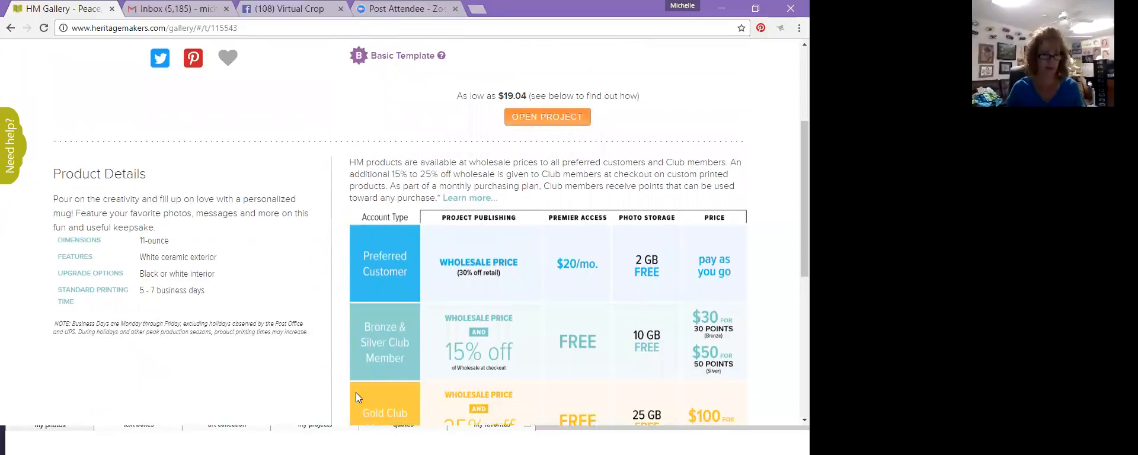
scroll(405, 144, down, 3)
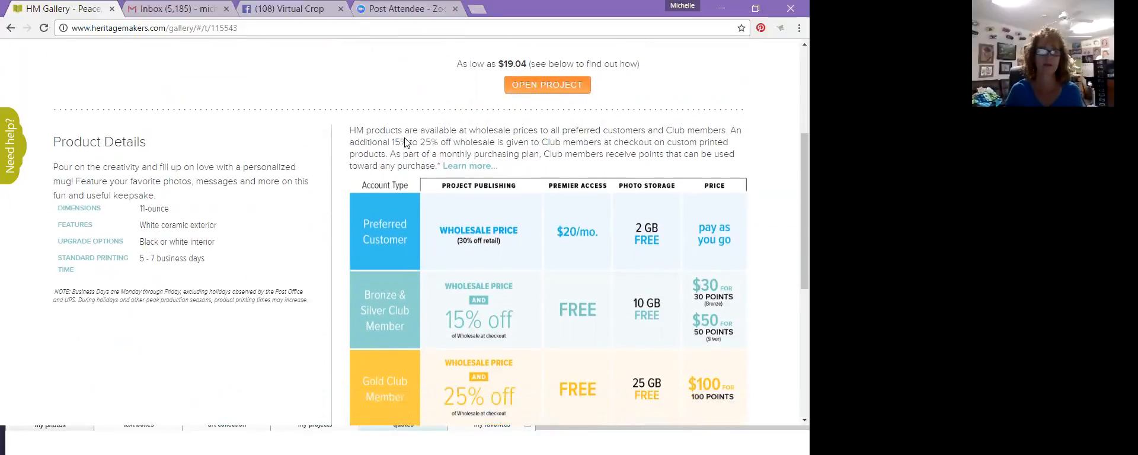
Open the mug project for editing, closing the introductory overlay and collapsing the floating tool box.
scroll(600, 144, up, 3)
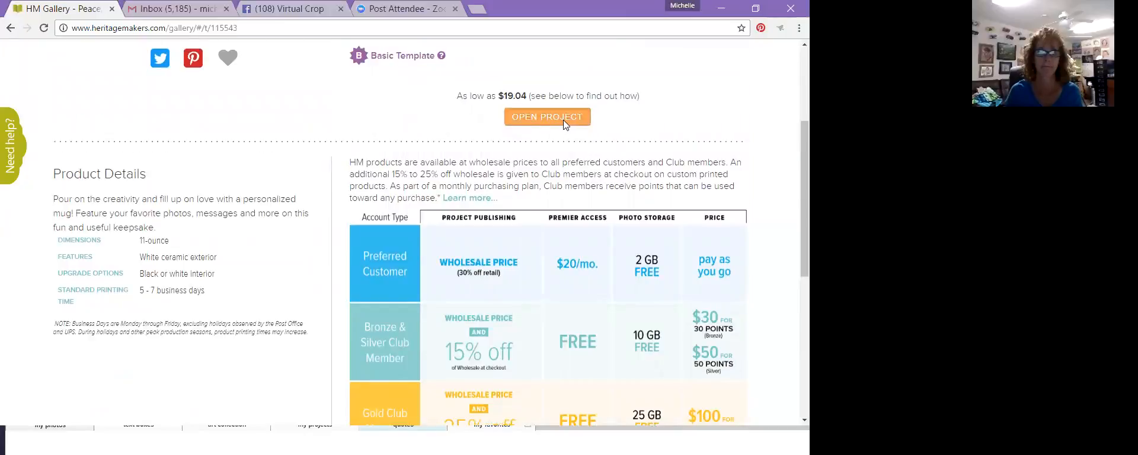
click(547, 116)
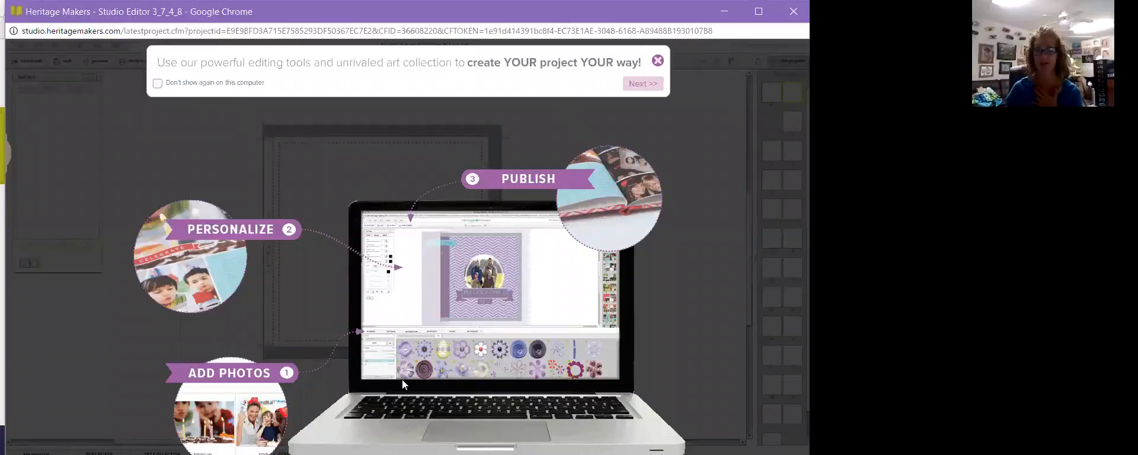
click(657, 60)
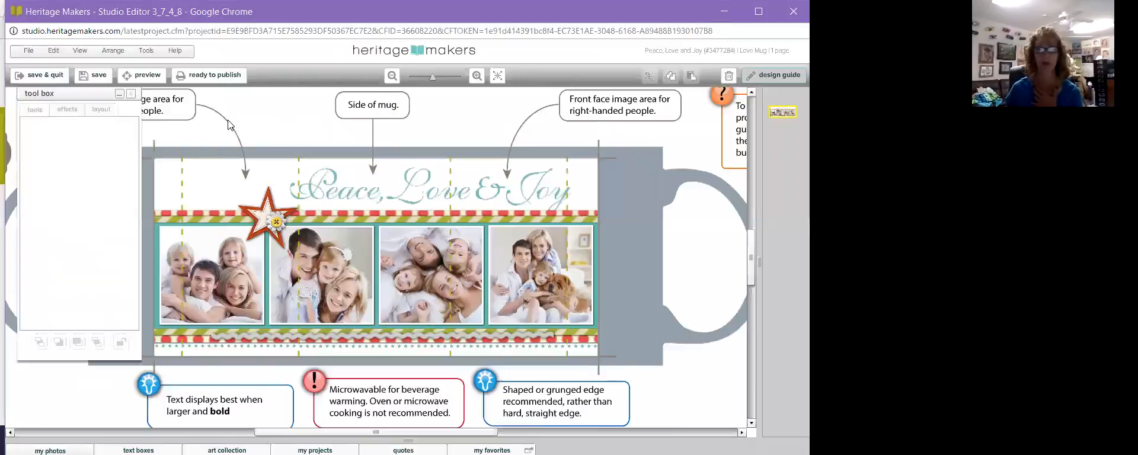
click(119, 93)
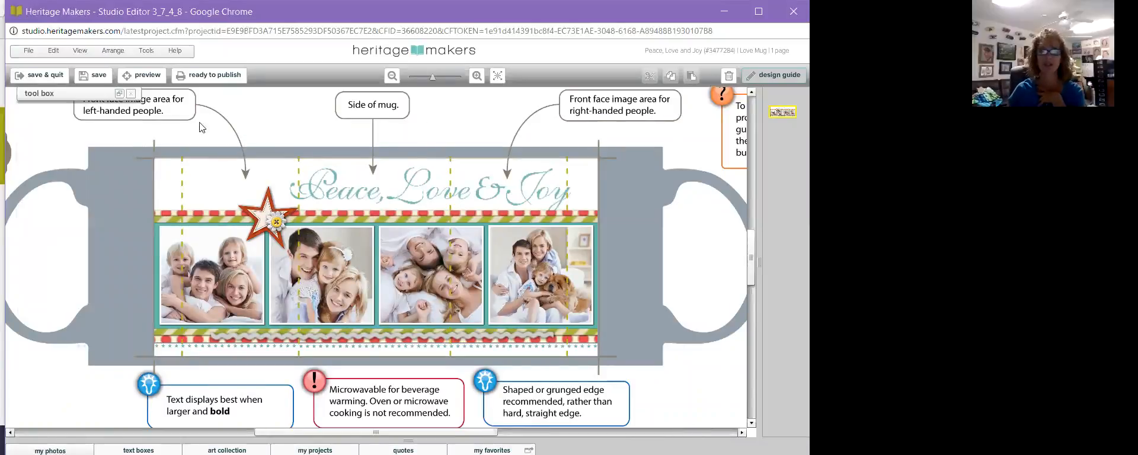
Read the design guide notes around the mug layout and hide the guide.
scroll(149, 148, up, 1)
scroll(77, 163, up, 1)
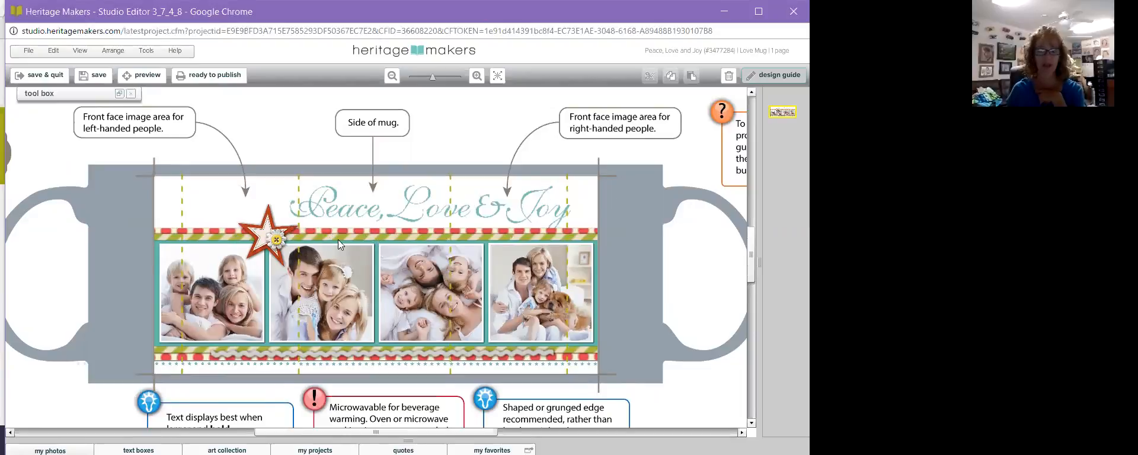
scroll(338, 239, down, 1)
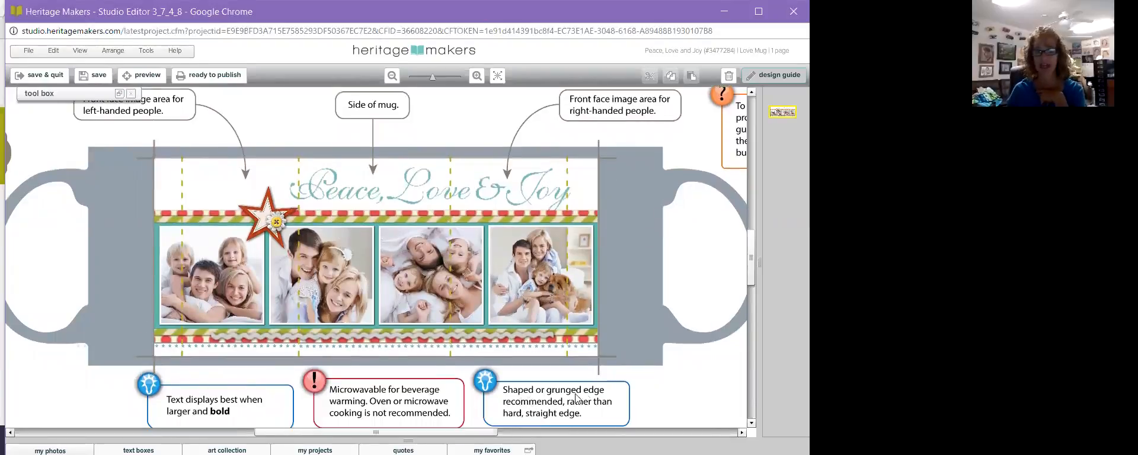
scroll(616, 383, up, 1)
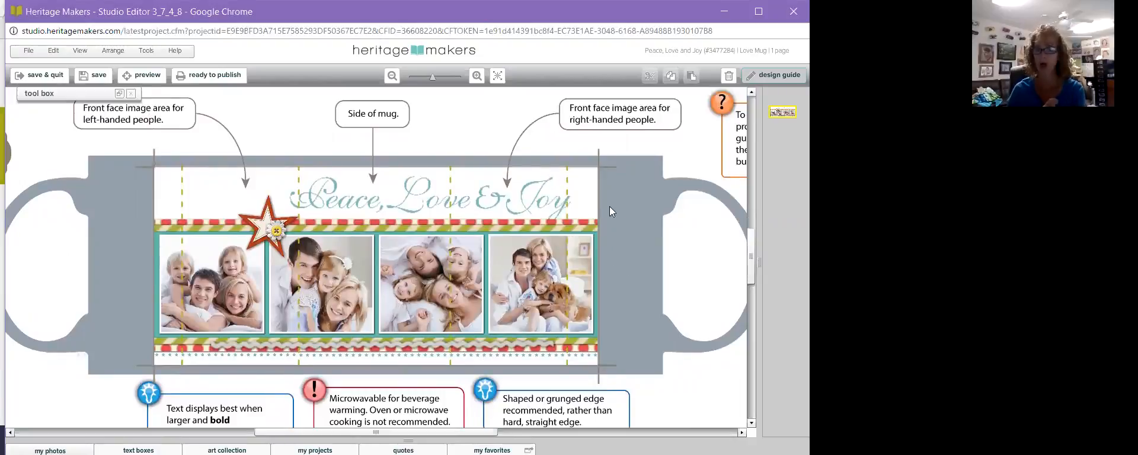
click(774, 75)
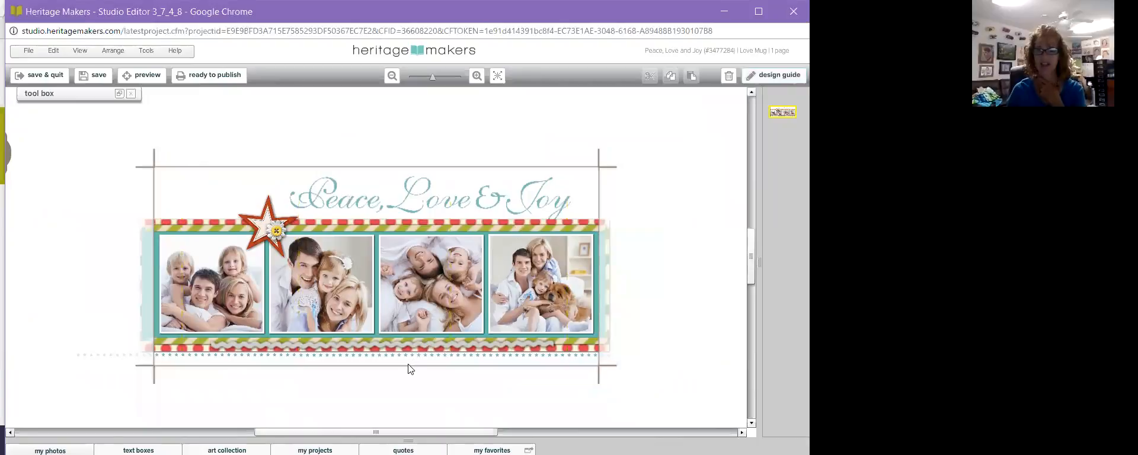
scroll(410, 369, down, 2)
scroll(409, 369, down, 1)
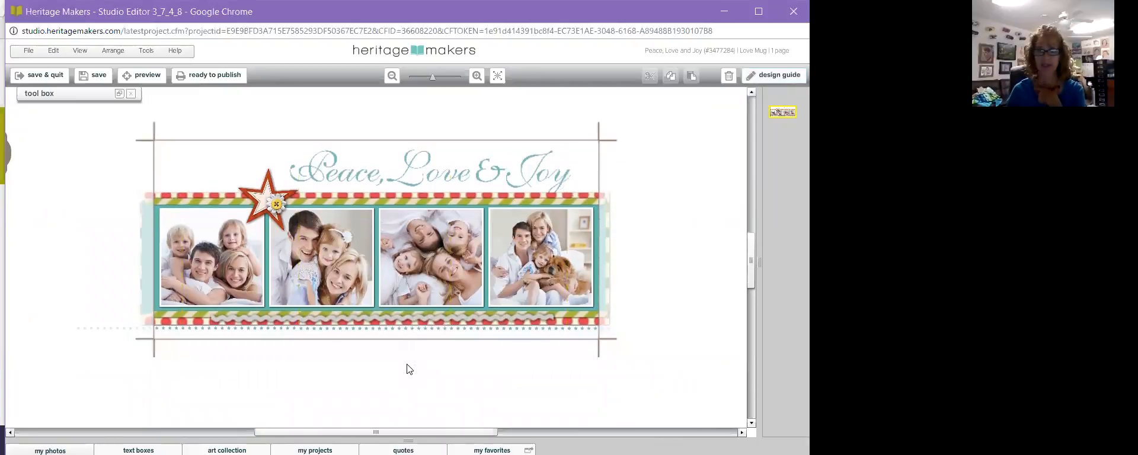
Enlarge the photo area beneath the canvas and open the photos album in the MugProj folder.
drag(376, 436, 394, 358)
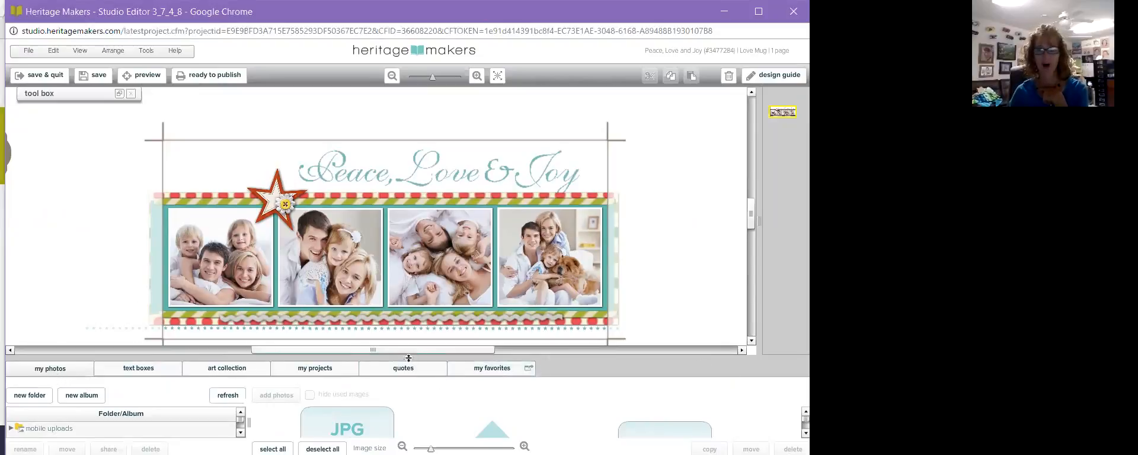
scroll(398, 292, down, 1)
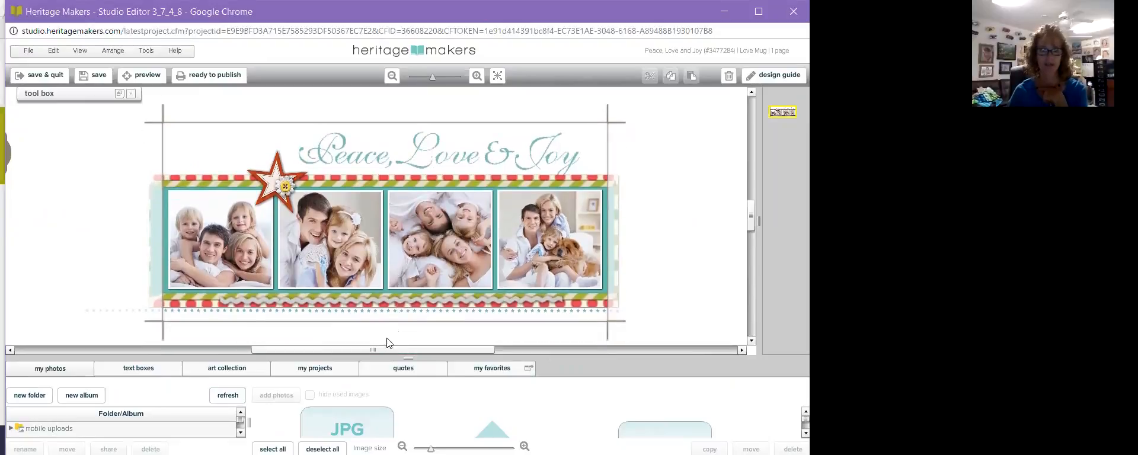
scroll(388, 339, down, 1)
drag(375, 358, 376, 321)
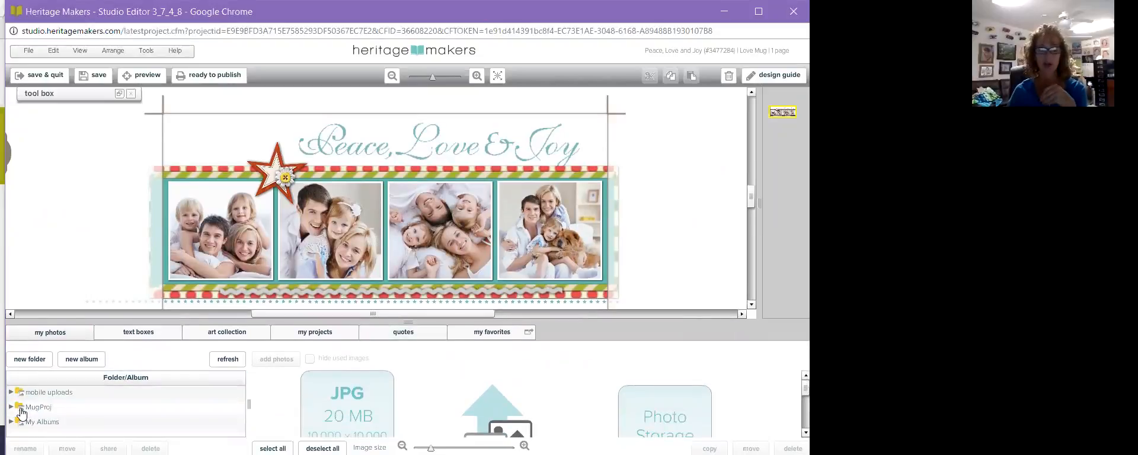
click(18, 412)
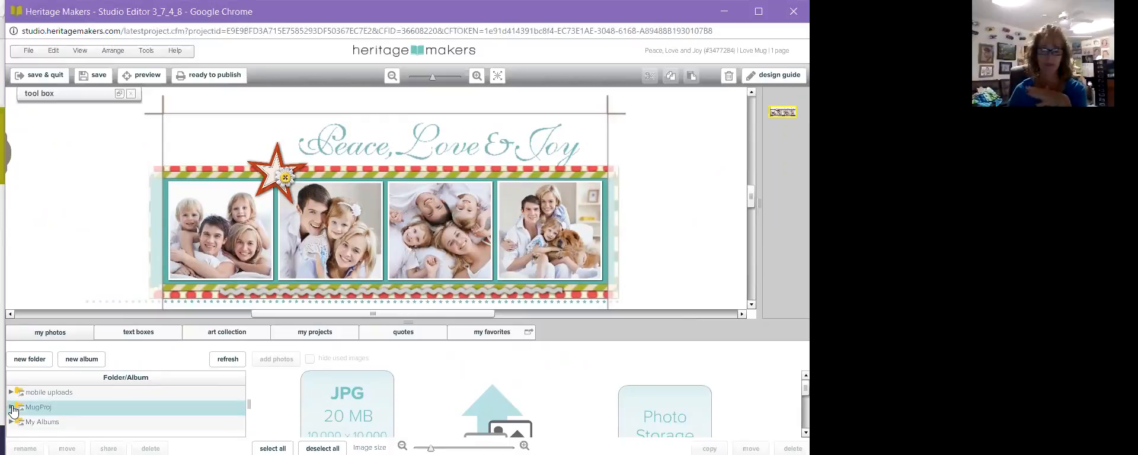
click(11, 408)
scroll(59, 420, down, 1)
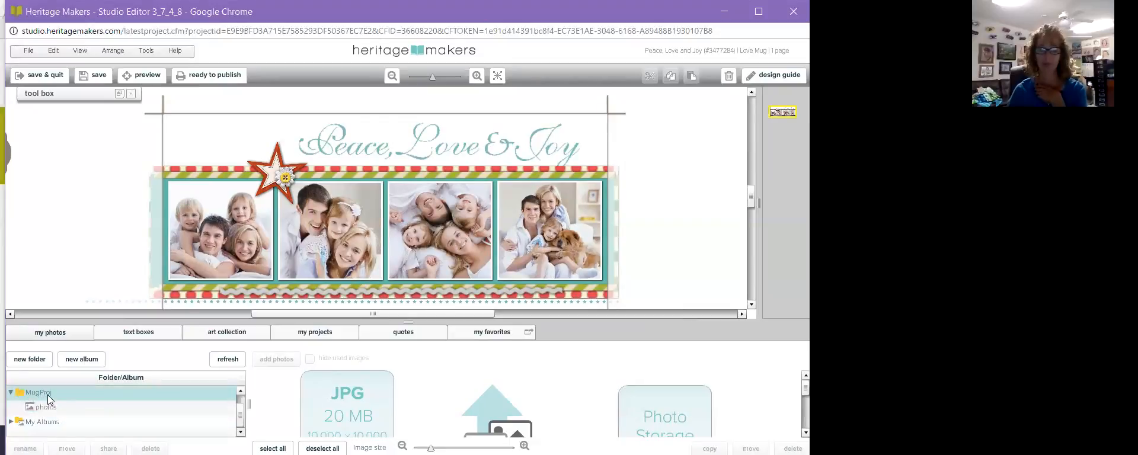
click(47, 409)
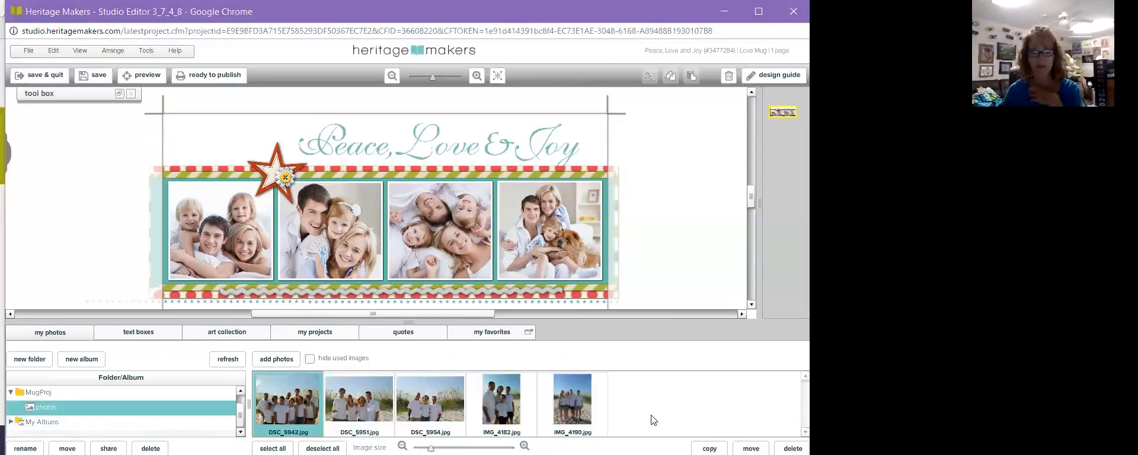
Try twice to swap the mug's fourth photo for DSC_5942.jpg, undoing each placement.
click(269, 403)
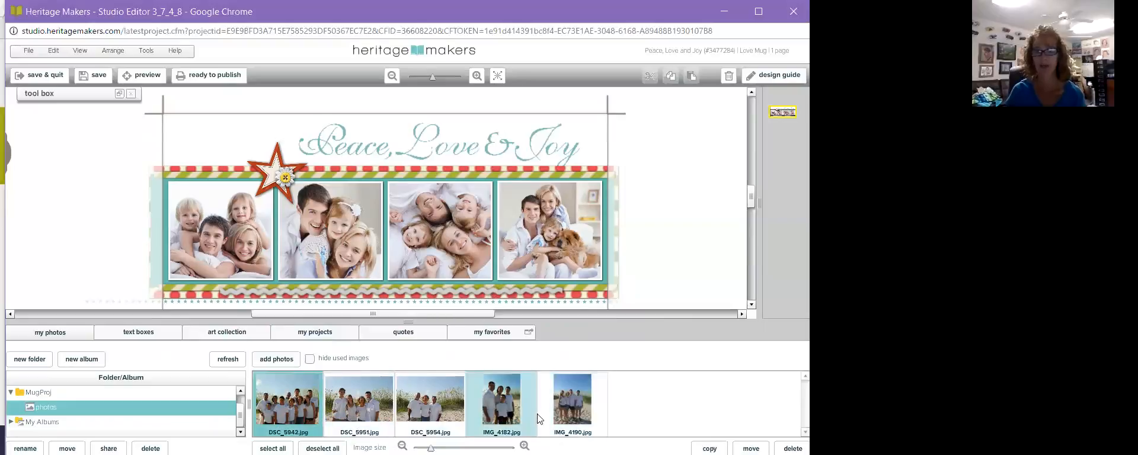
click(544, 236)
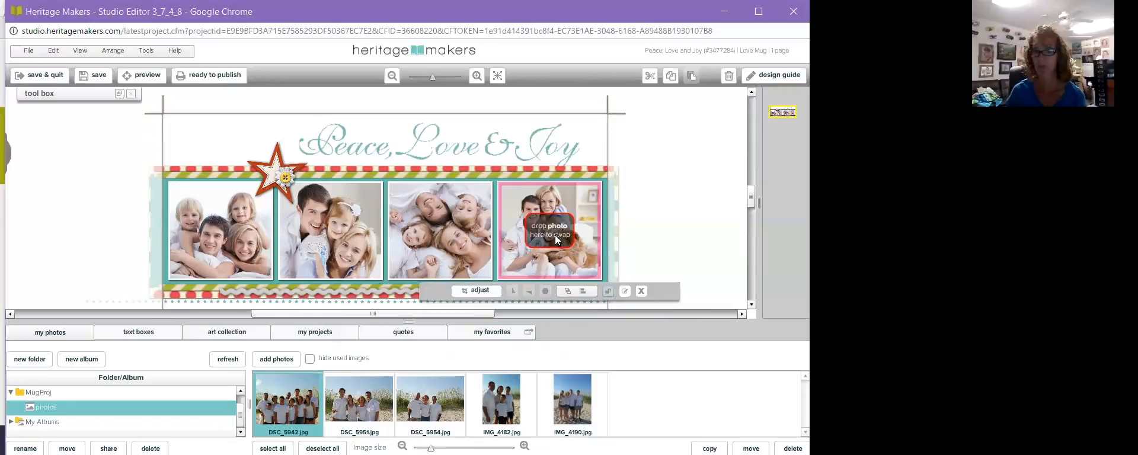
drag(289, 412, 538, 248)
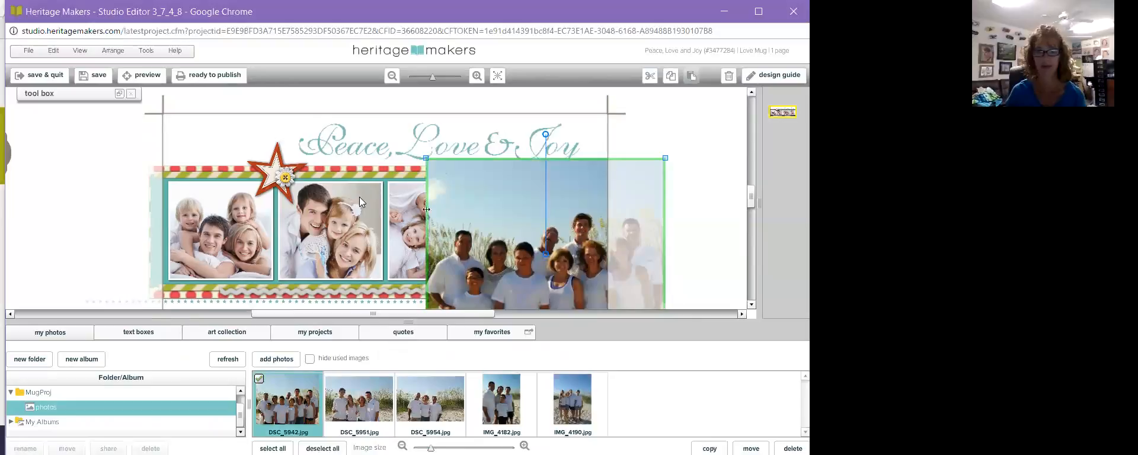
click(53, 51)
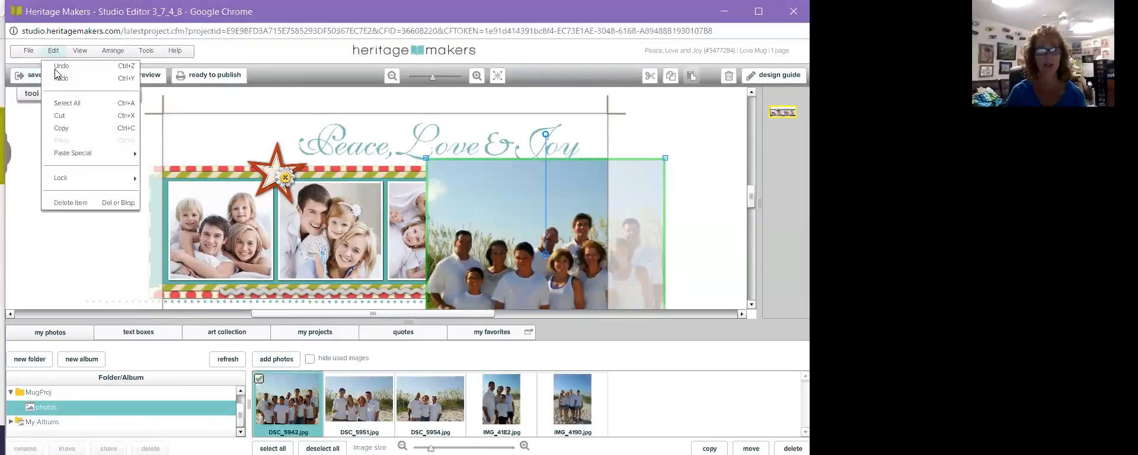
click(57, 67)
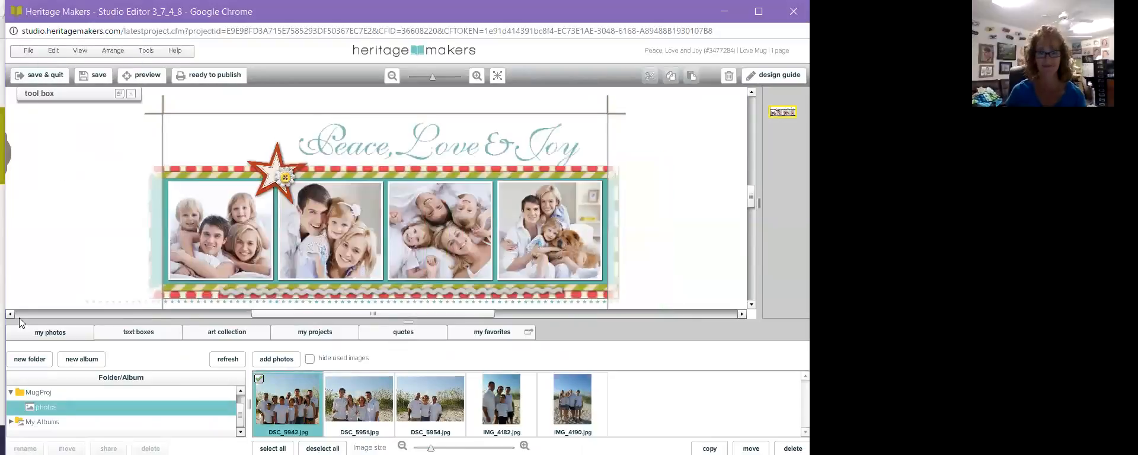
click(505, 265)
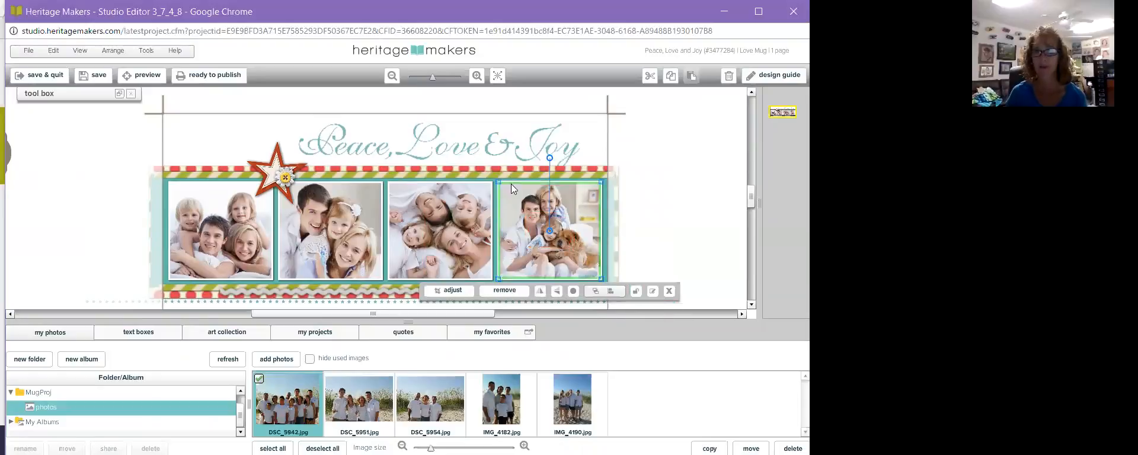
drag(278, 402, 531, 221)
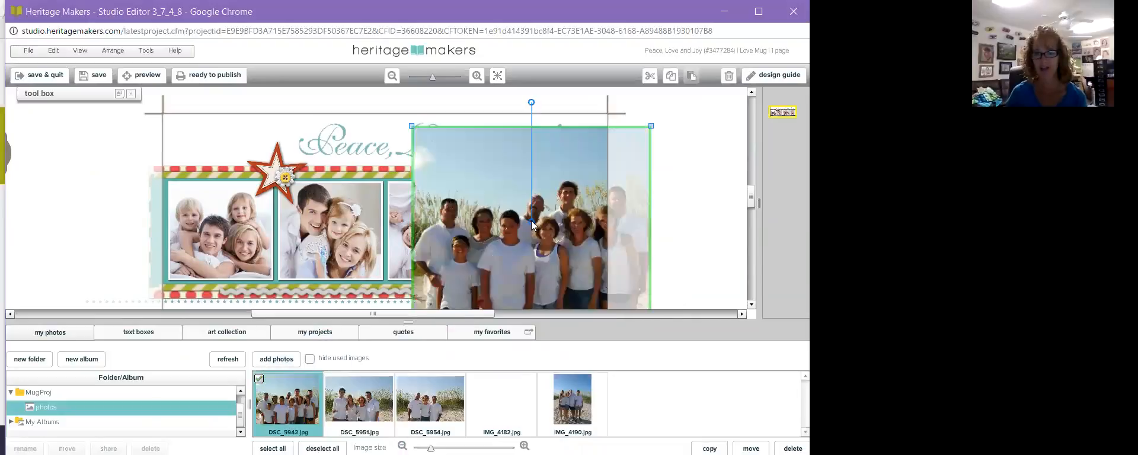
click(53, 50)
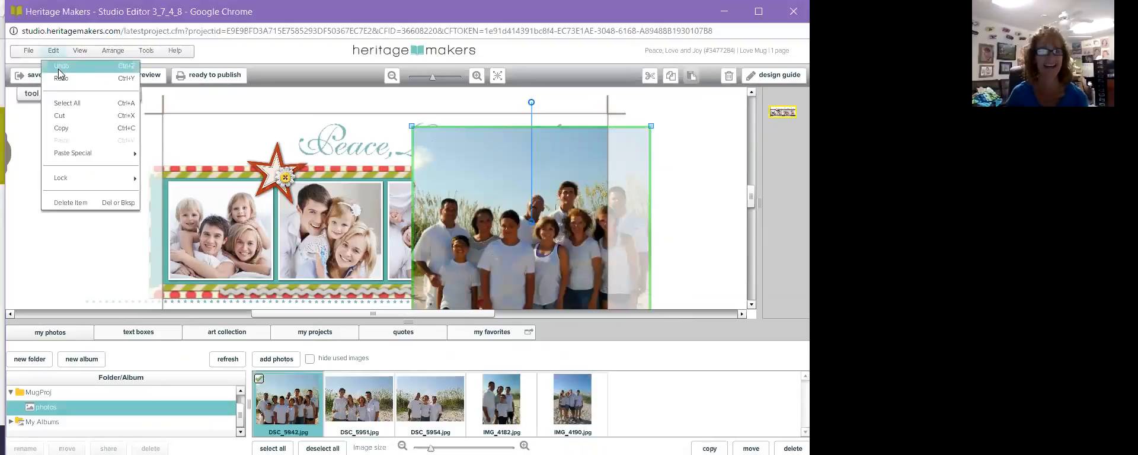
click(57, 155)
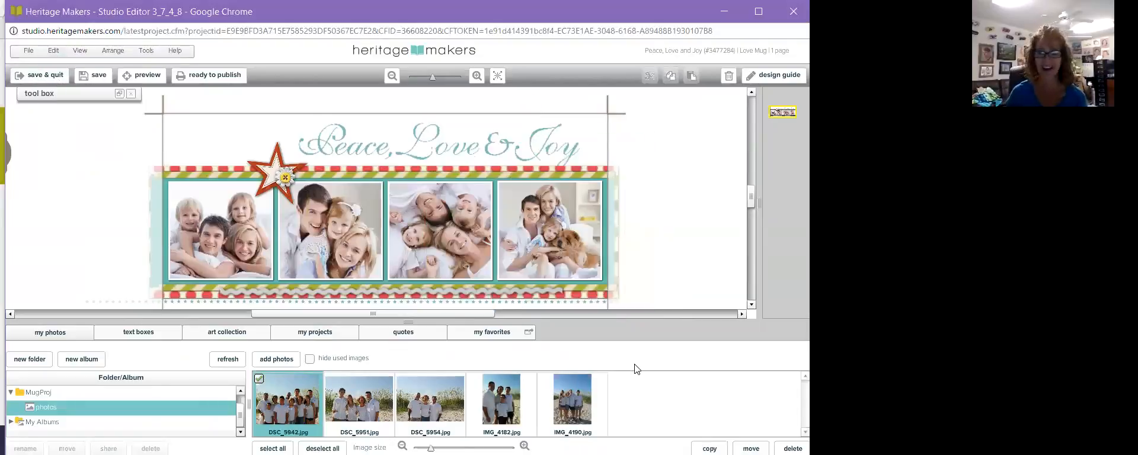
Lock the mug's fourth photo and swap it for DSC_5942.jpg.
click(534, 249)
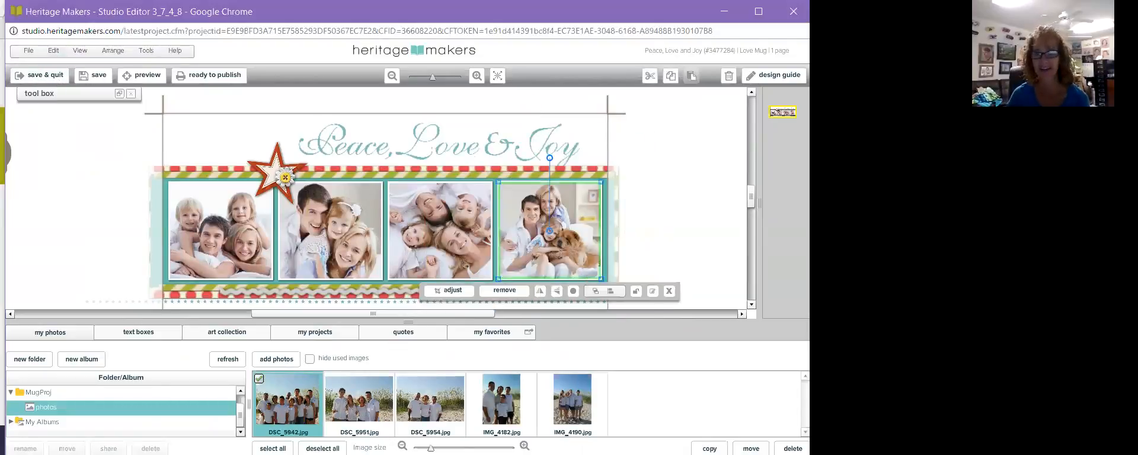
click(636, 293)
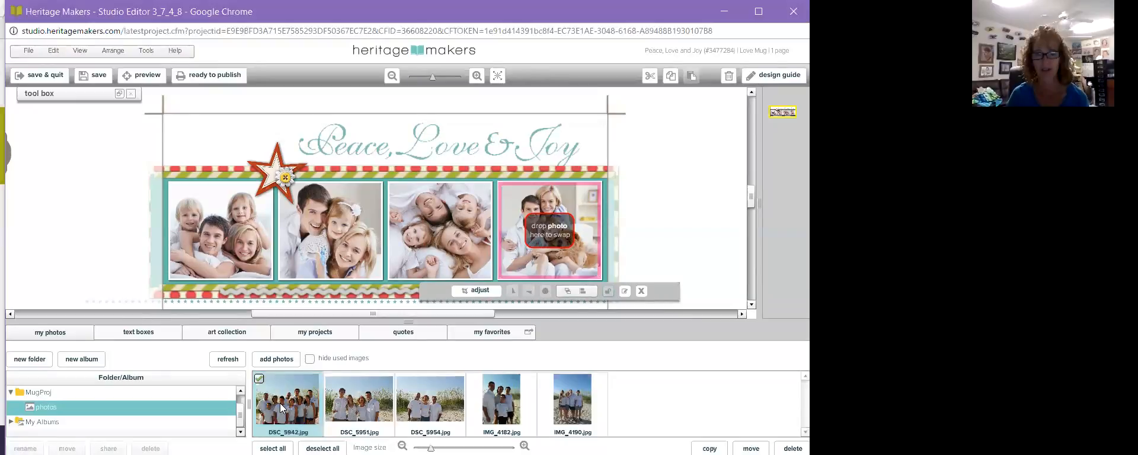
drag(279, 402, 548, 236)
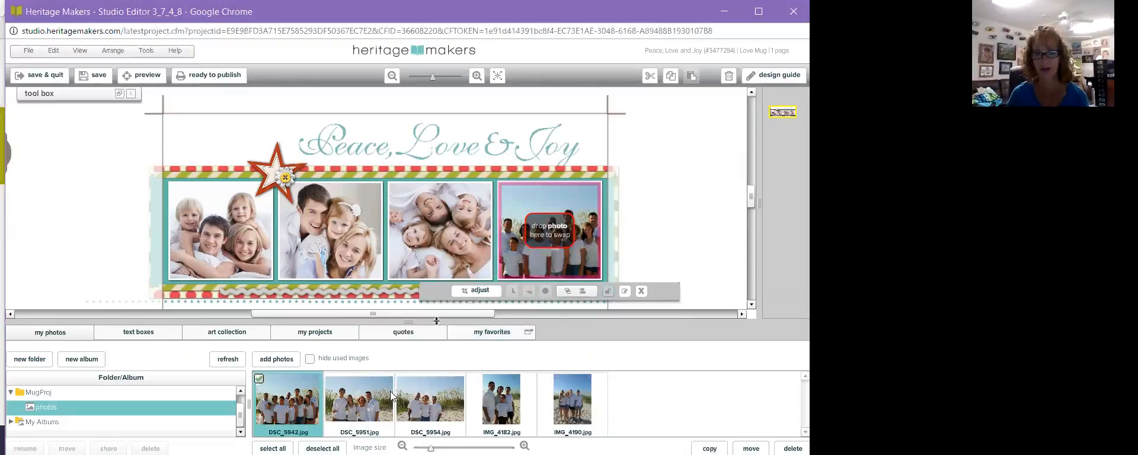
Try to swap the mug's third photo for DSC_5951.jpg and undo the placement.
click(432, 242)
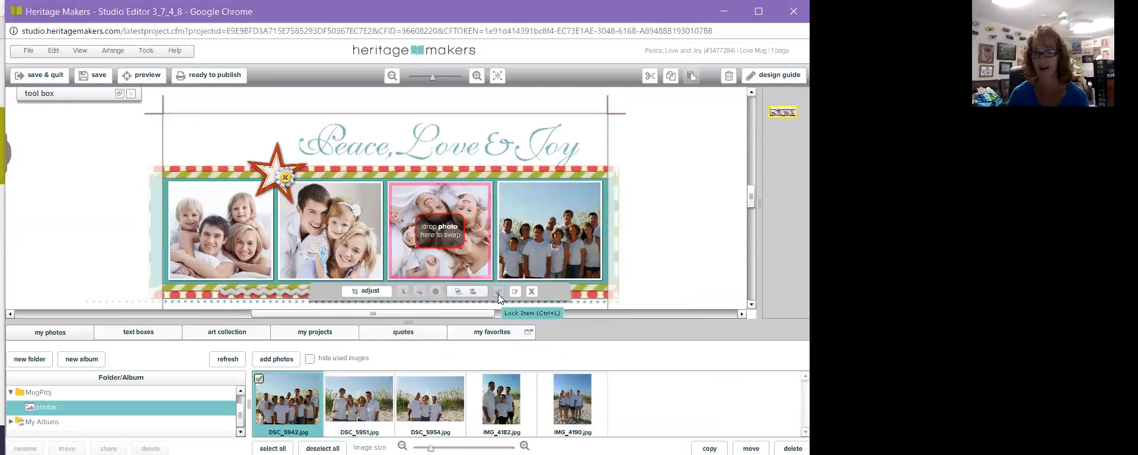
drag(359, 401, 428, 242)
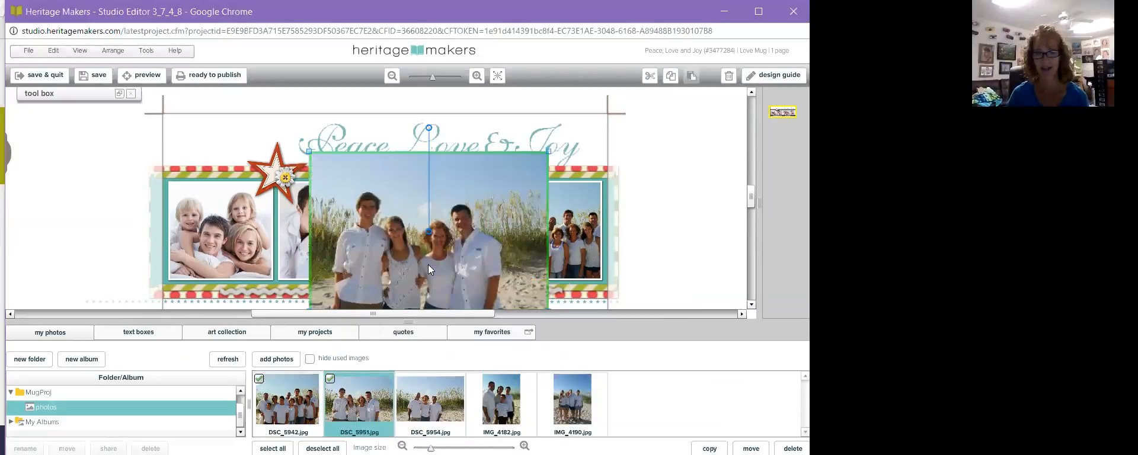
click(53, 51)
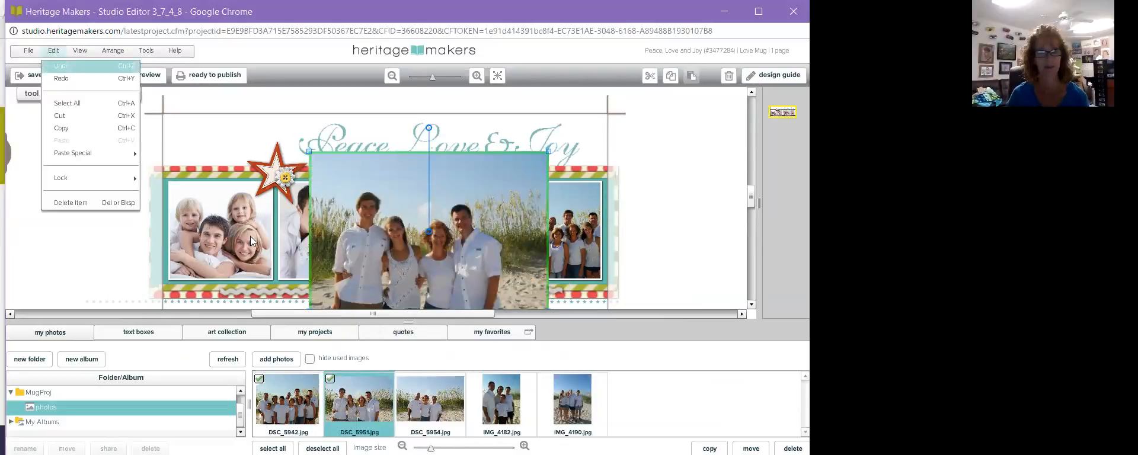
key(ctrl+z)
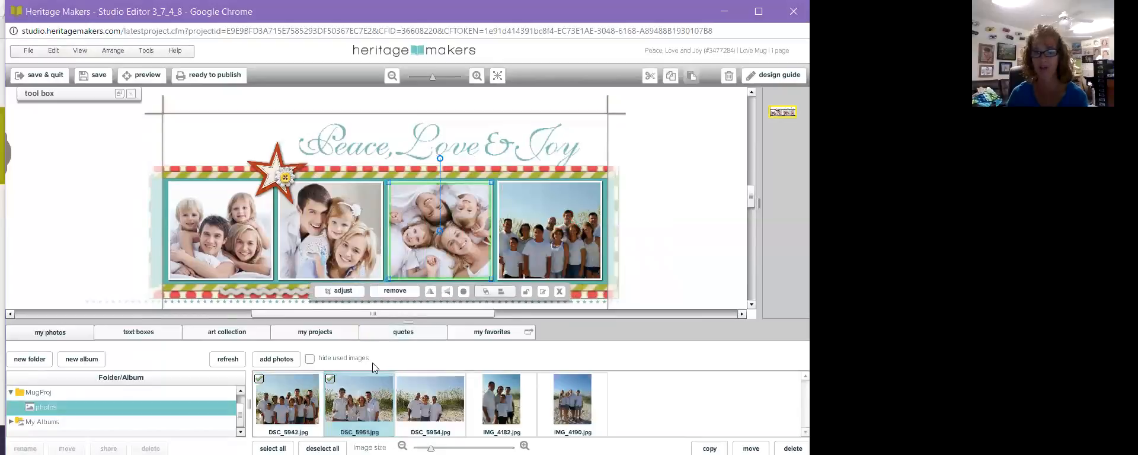
Lock the third photo and swap it for DSC_5951.jpg, and swap the second photo for IMG_4182.jpg.
click(524, 293)
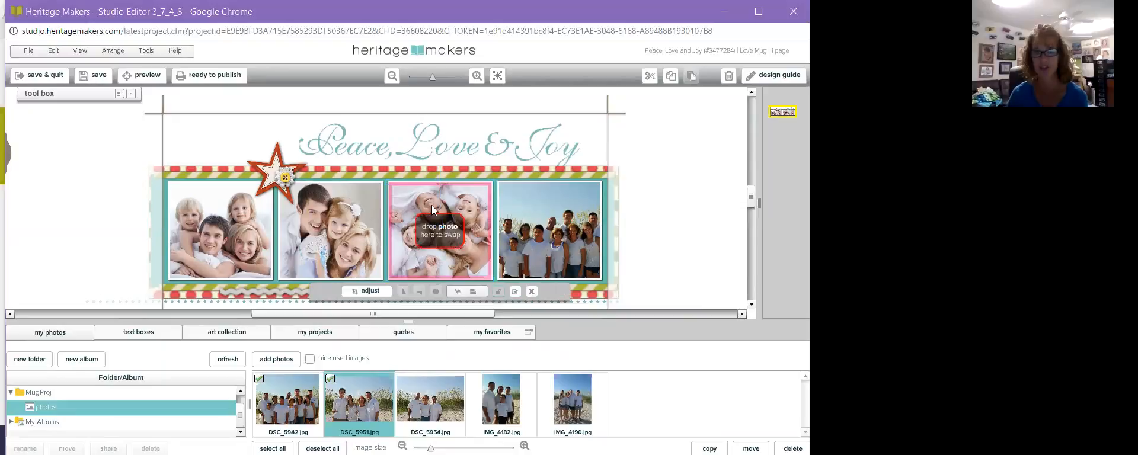
drag(360, 403, 438, 239)
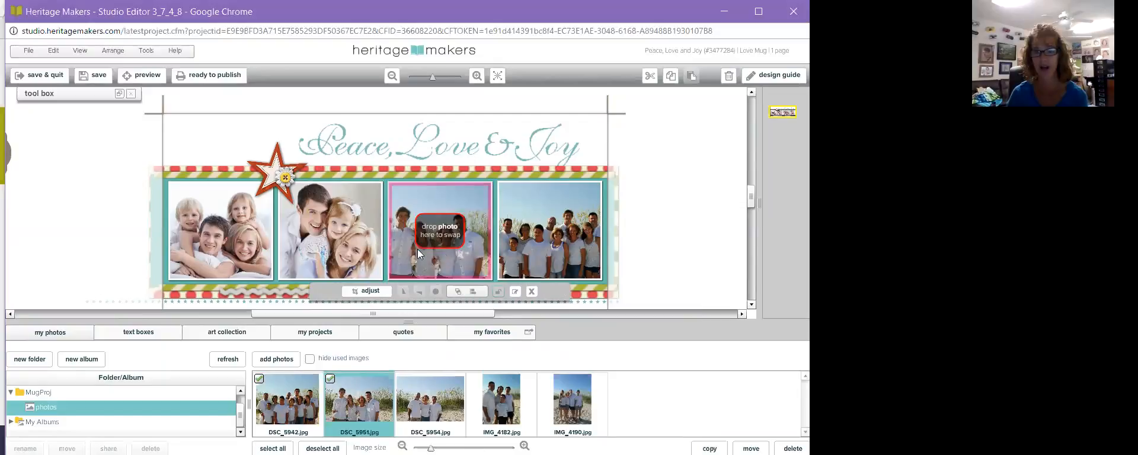
click(332, 245)
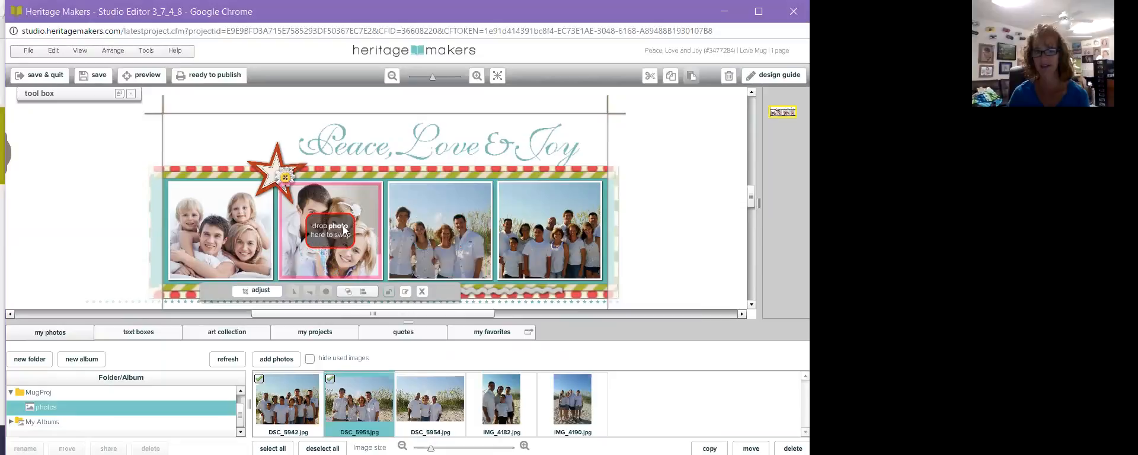
drag(494, 399, 316, 237)
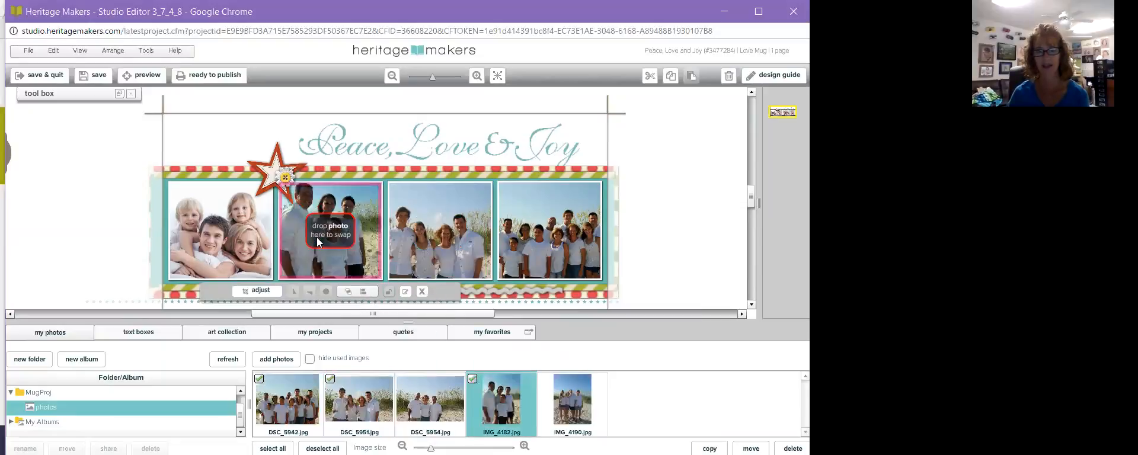
Swap the mug's first photo for IMG_4190.jpg.
click(233, 250)
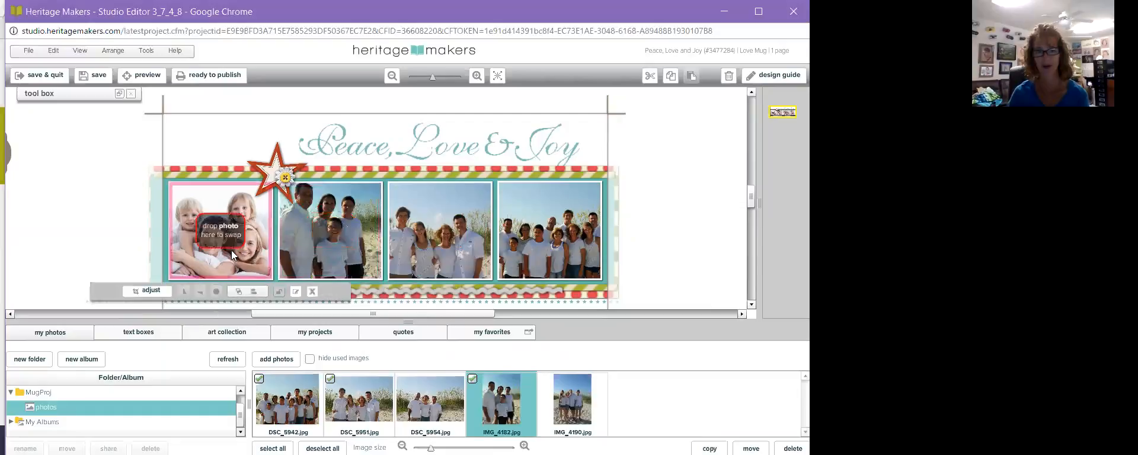
click(572, 400)
drag(572, 400, 229, 245)
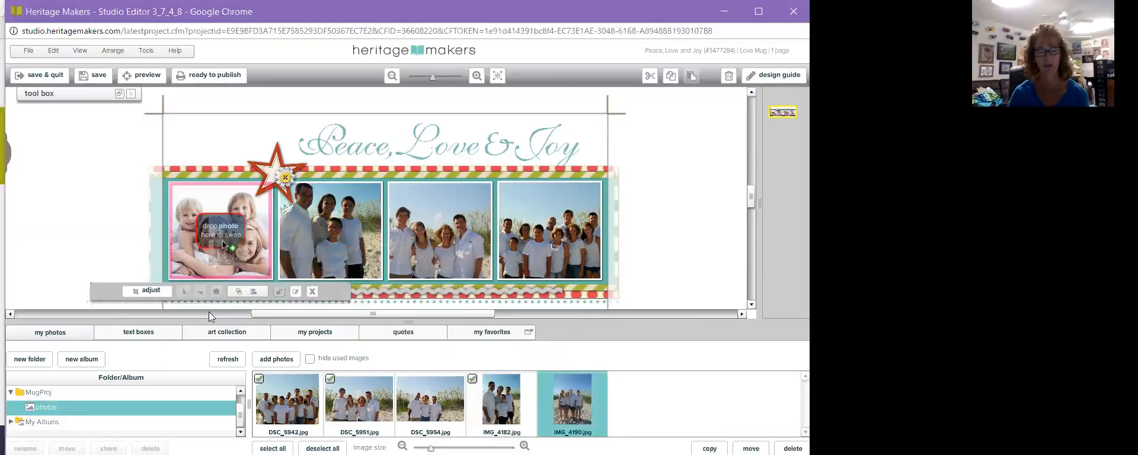
drag(224, 244, 224, 244)
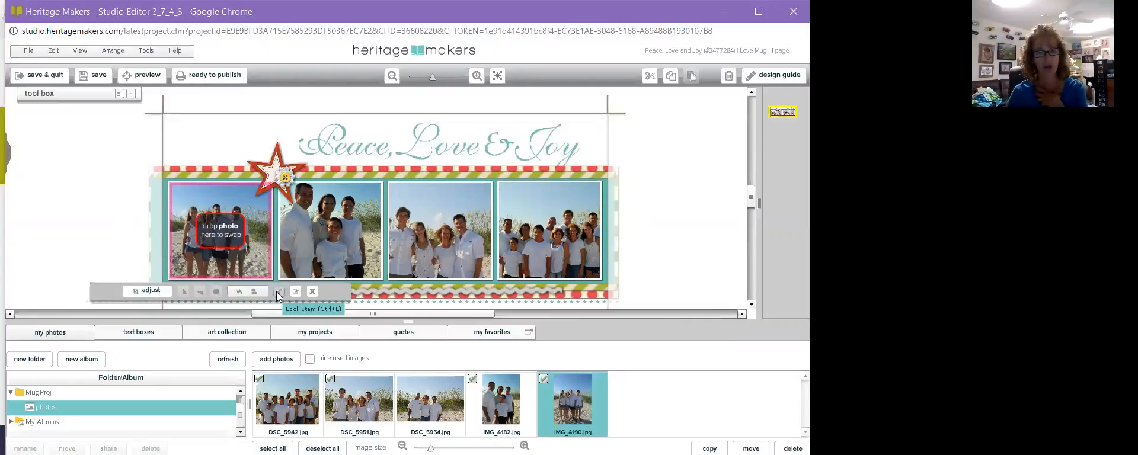
Enlarge the mug's first photo within its frame to a scale of 16.1.
click(143, 293)
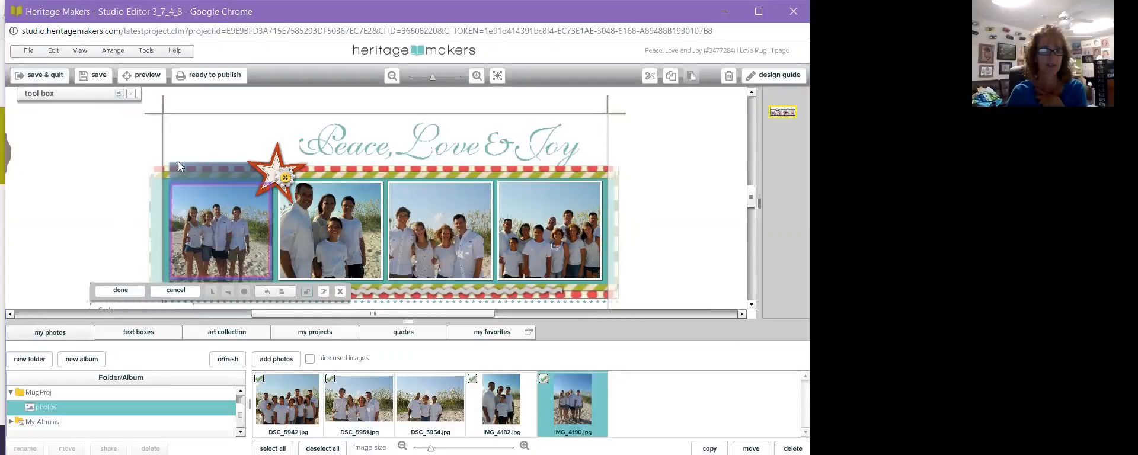
click(159, 287)
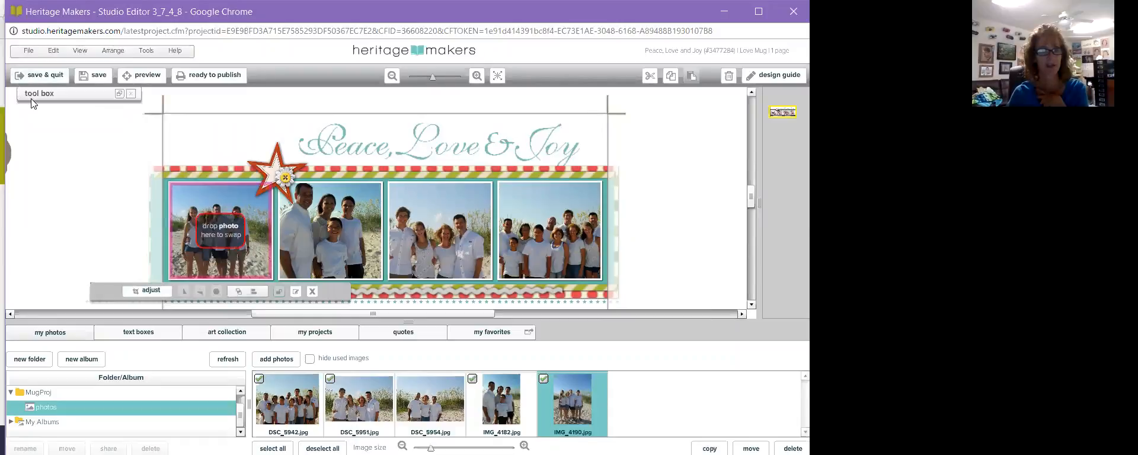
click(120, 93)
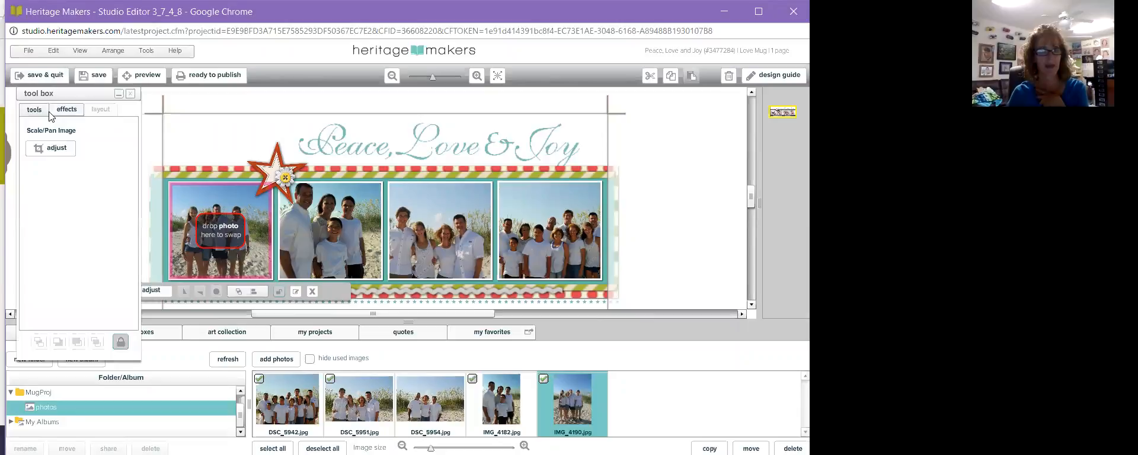
click(60, 149)
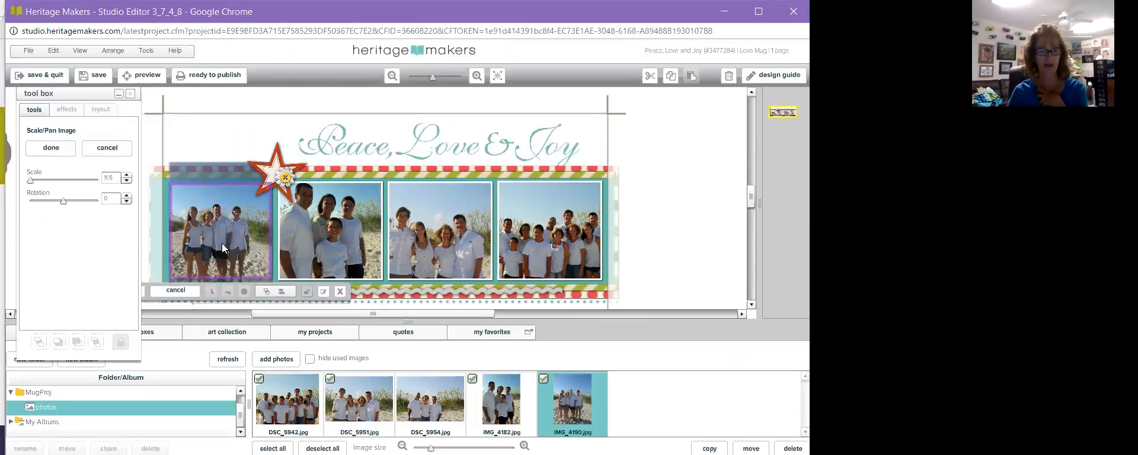
click(306, 293)
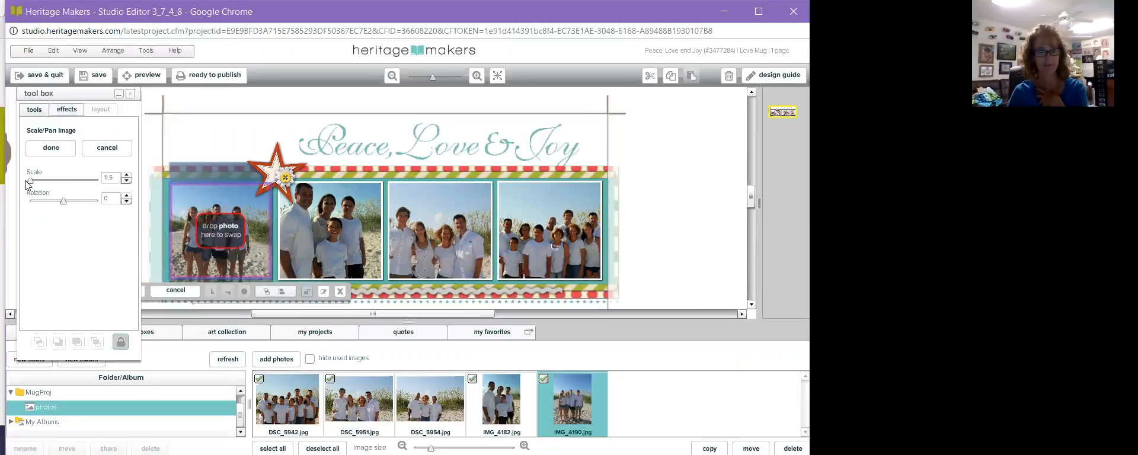
drag(32, 181, 35, 184)
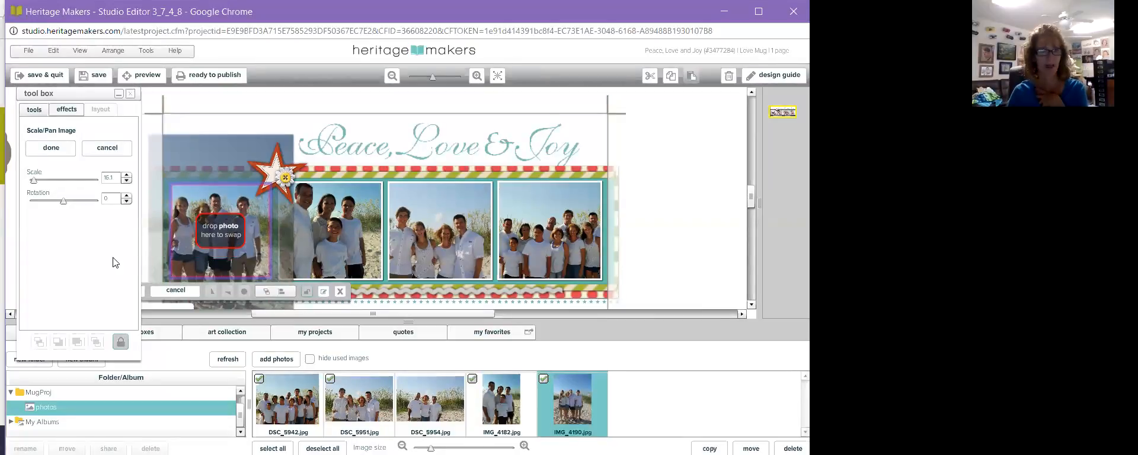
click(107, 148)
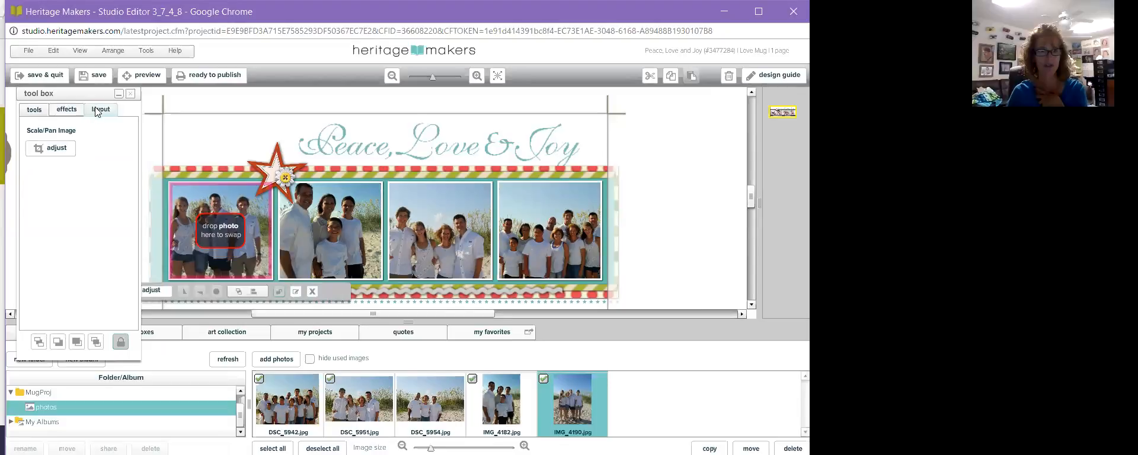
click(119, 94)
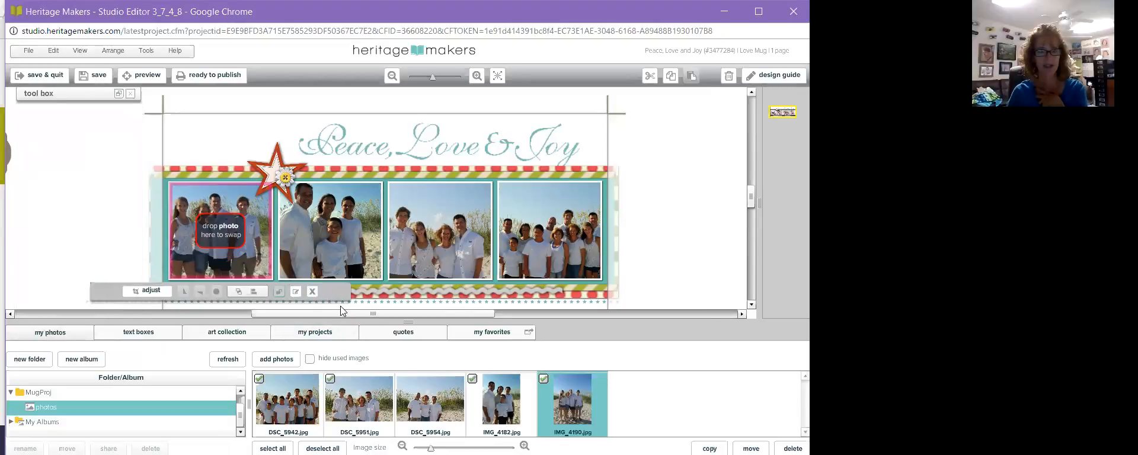
click(311, 290)
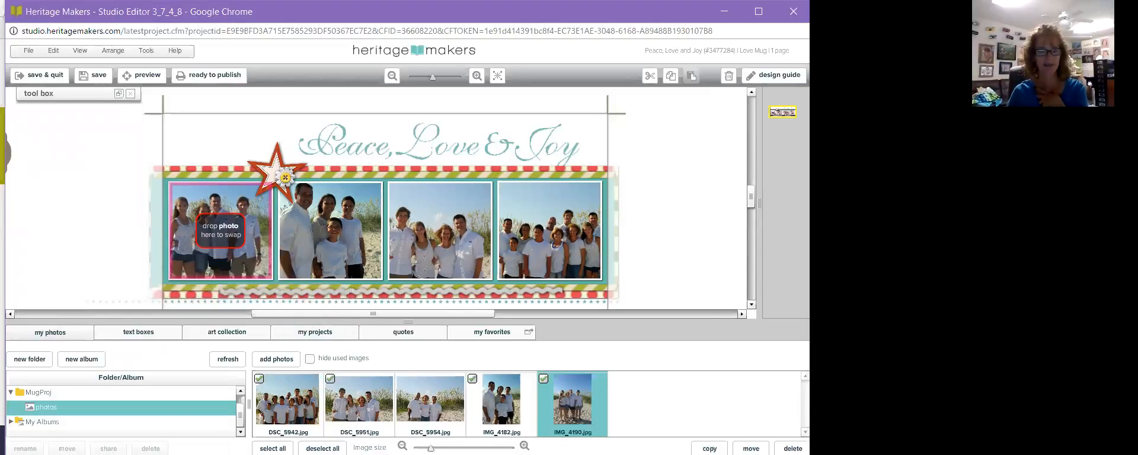
click(91, 252)
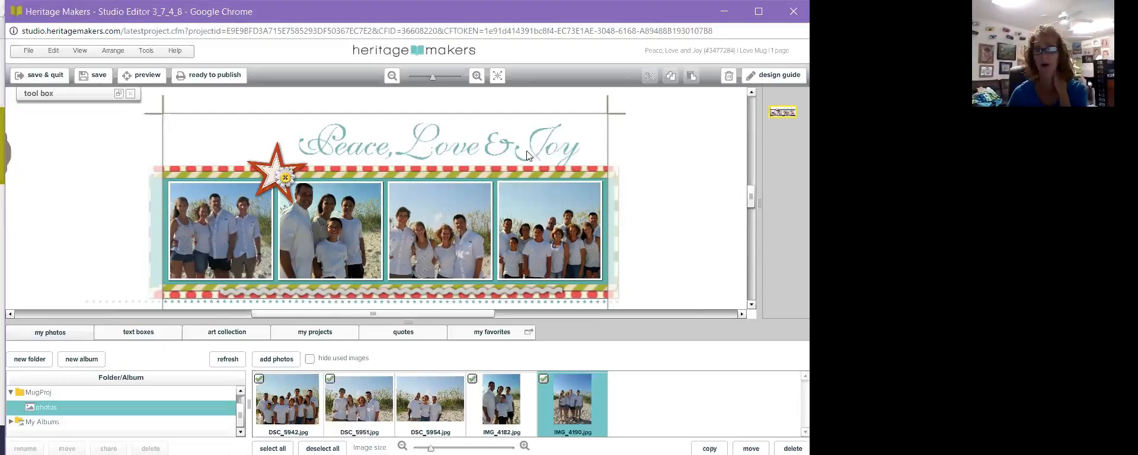
Change the fill color of the Peace, Love & Joy title to the red-orange sampled from the star.
click(332, 153)
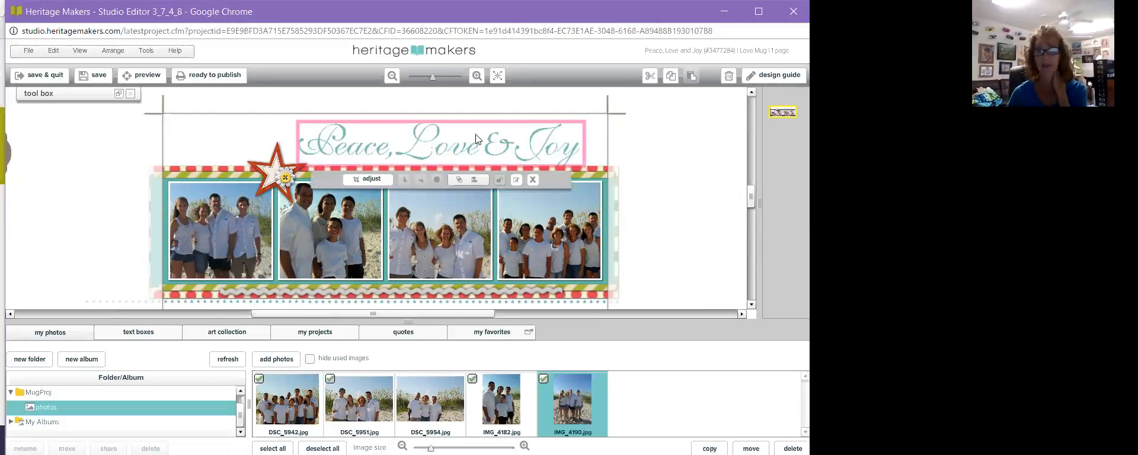
click(364, 179)
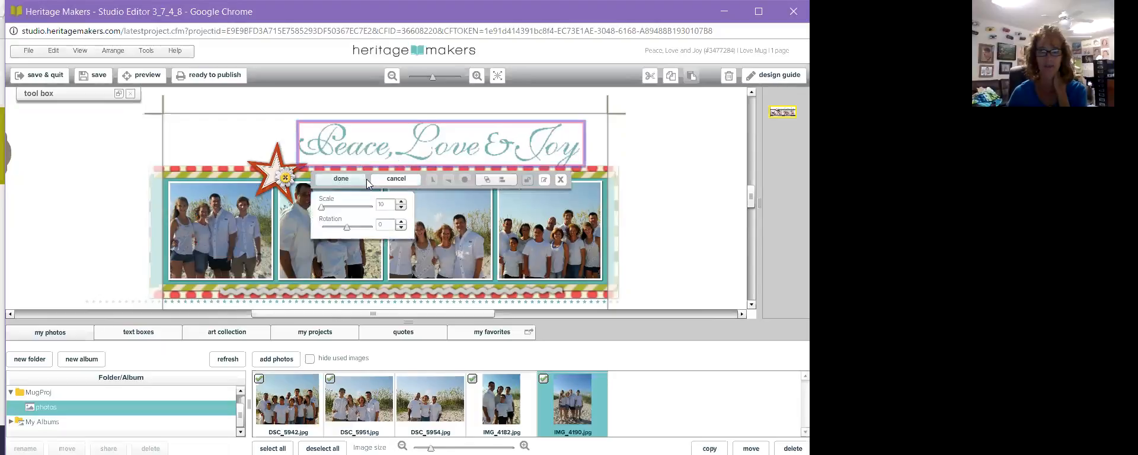
click(561, 179)
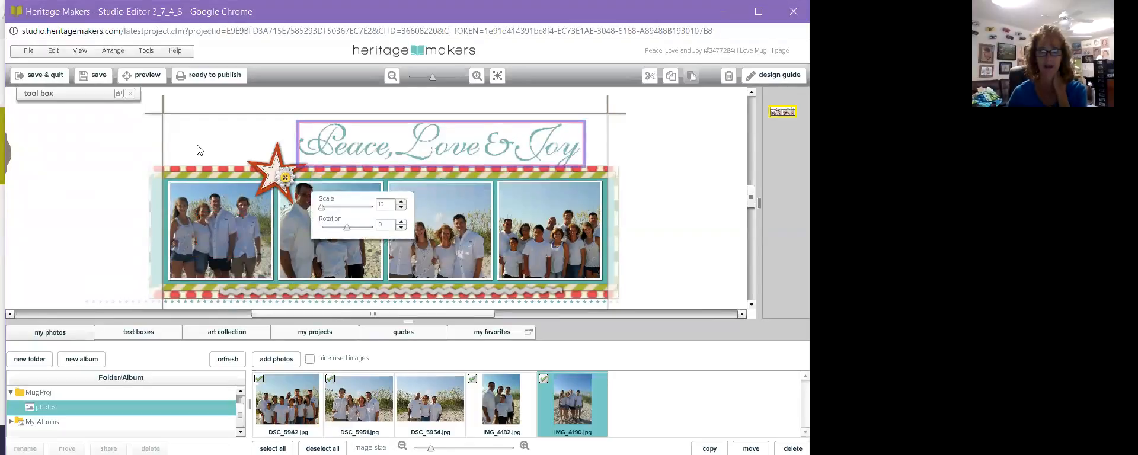
click(119, 93)
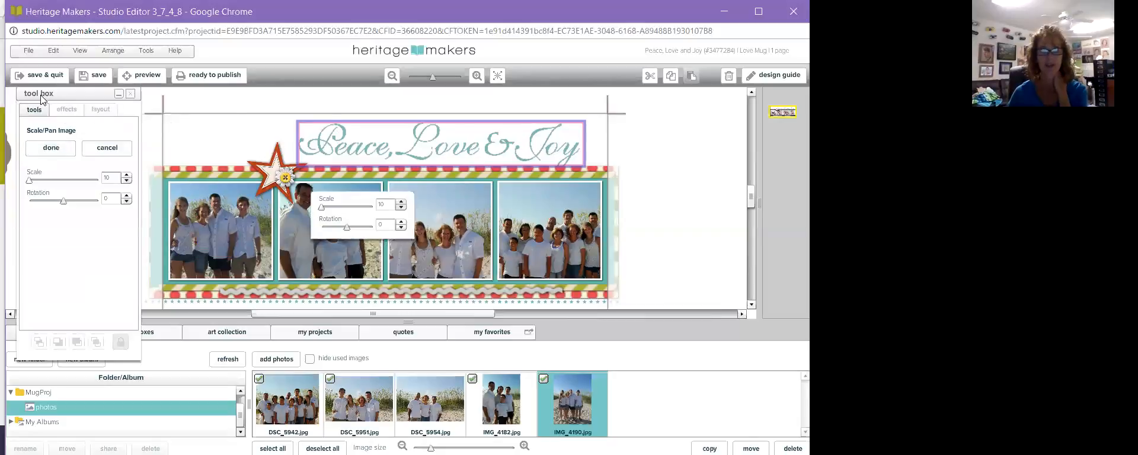
click(255, 130)
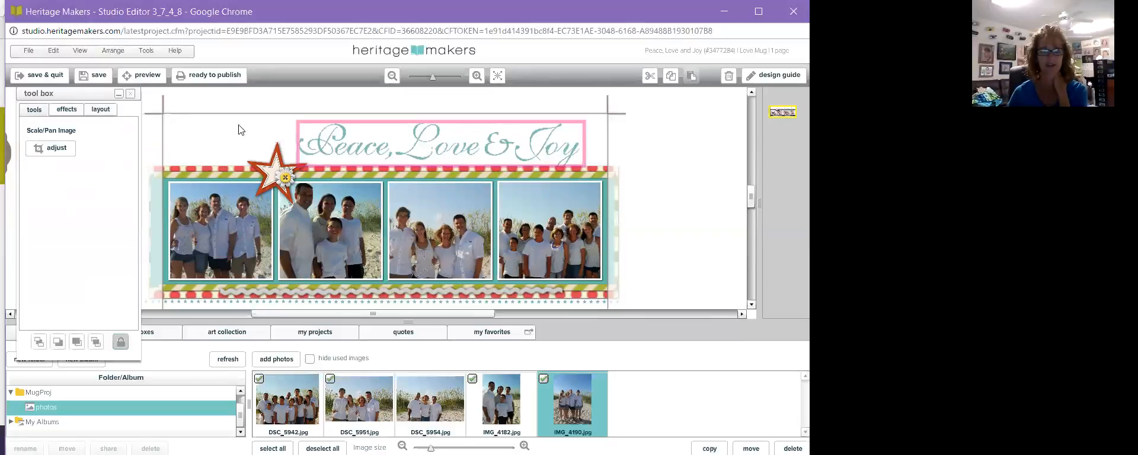
click(67, 110)
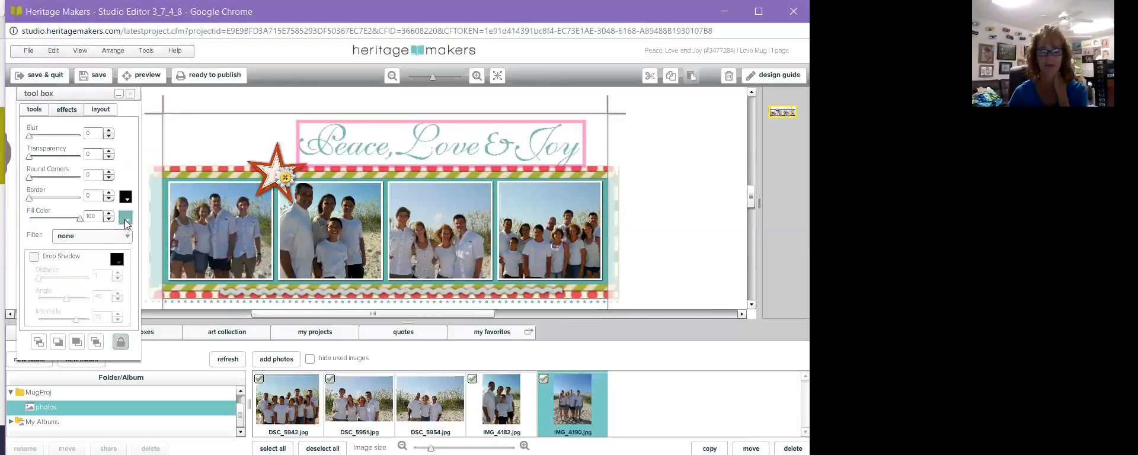
click(125, 219)
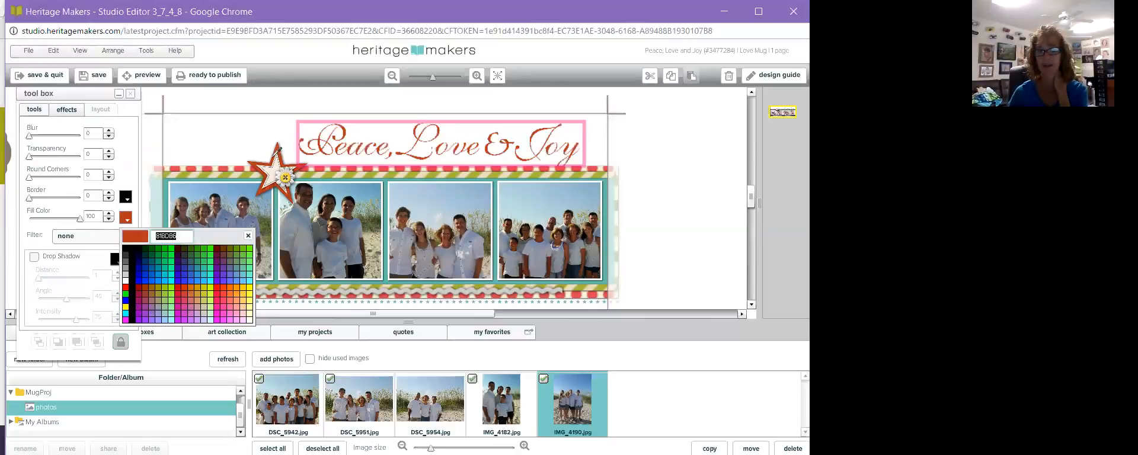
click(278, 147)
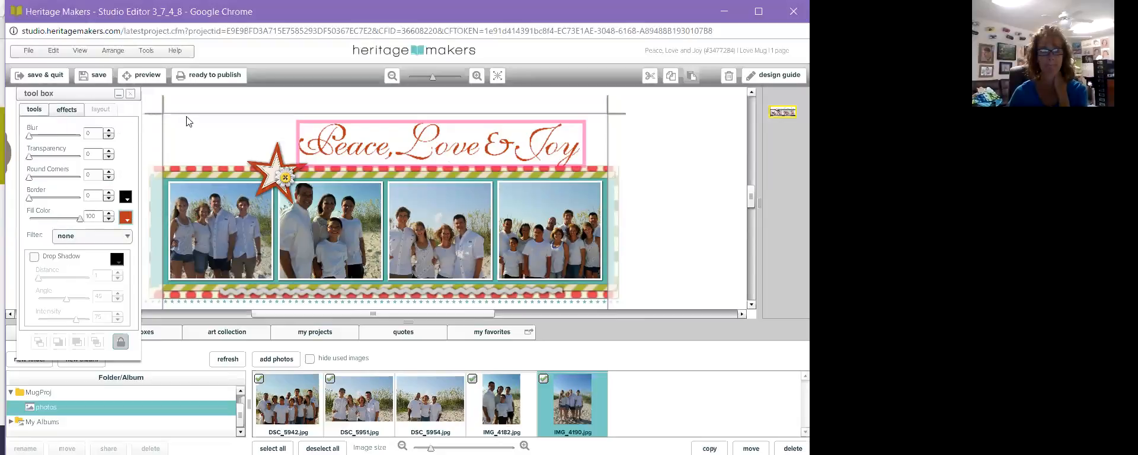
click(187, 131)
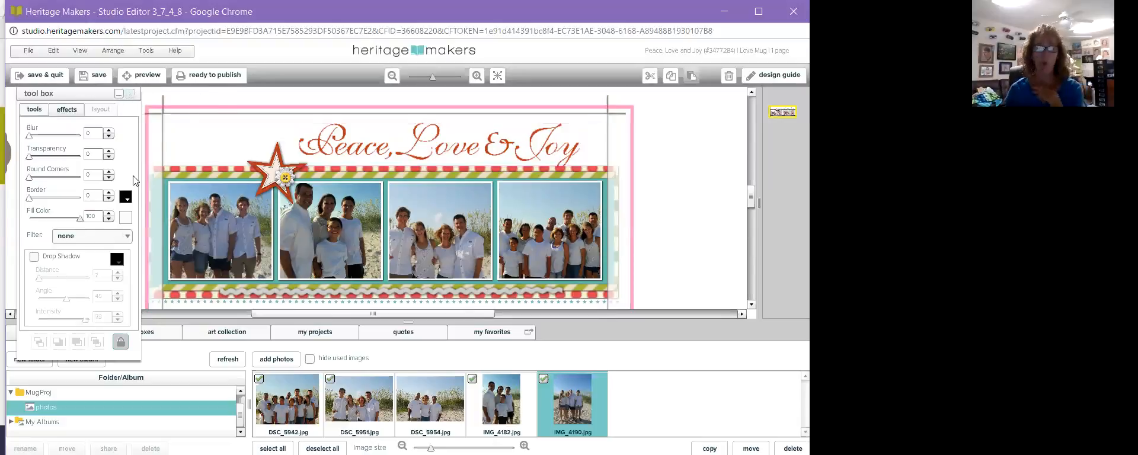
click(213, 155)
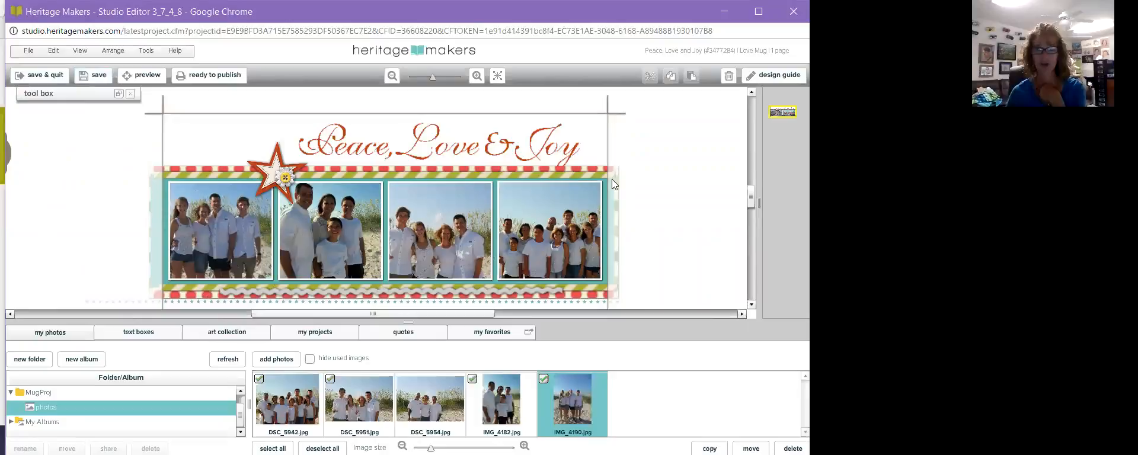
Publish the finished mug project, confirming that each of its pages has been reviewed.
click(198, 77)
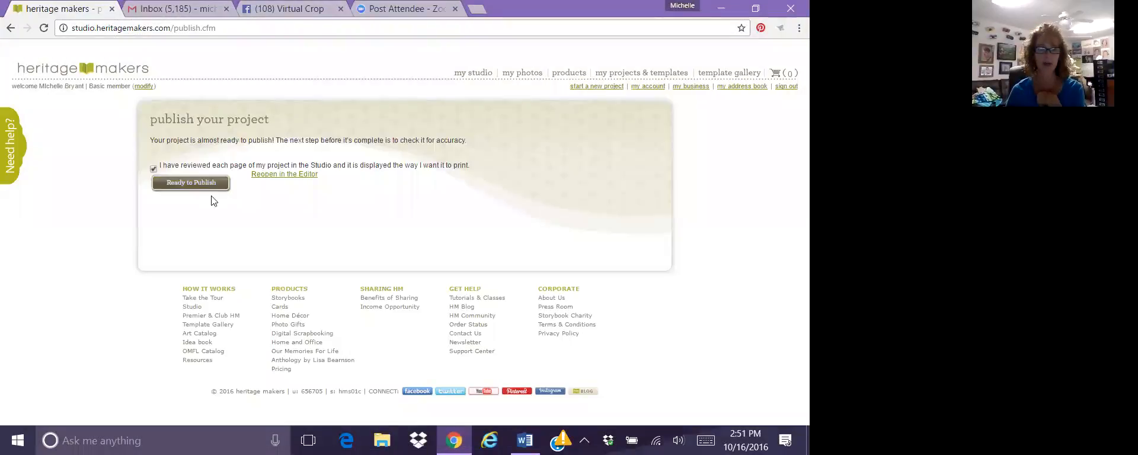
click(211, 187)
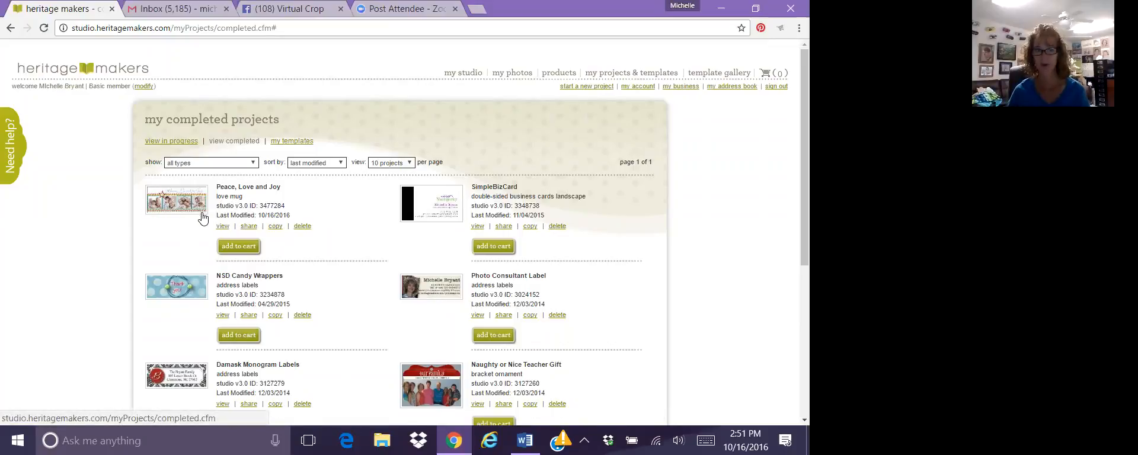
Check the share form of the completed Peace, Love and Joy mug, and copy the web address of its project preview.
click(249, 228)
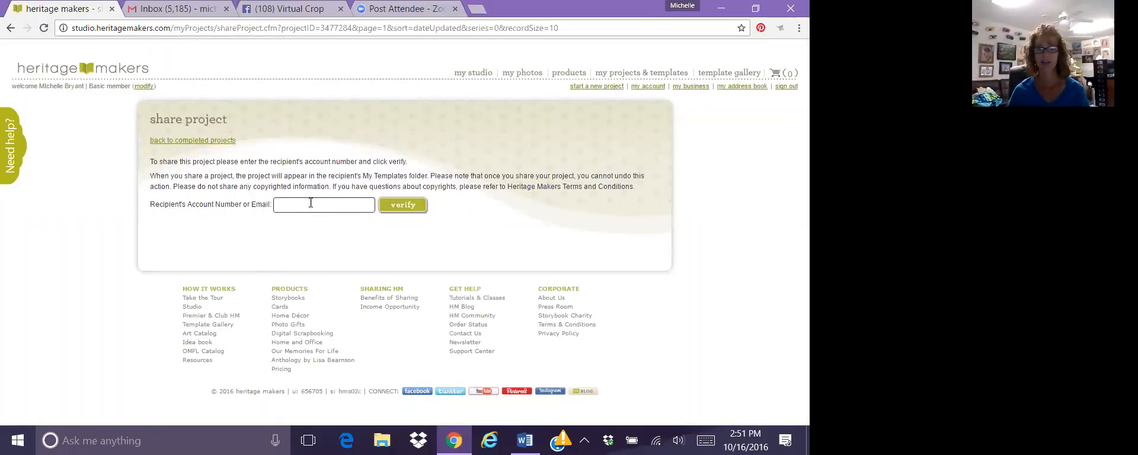
click(214, 142)
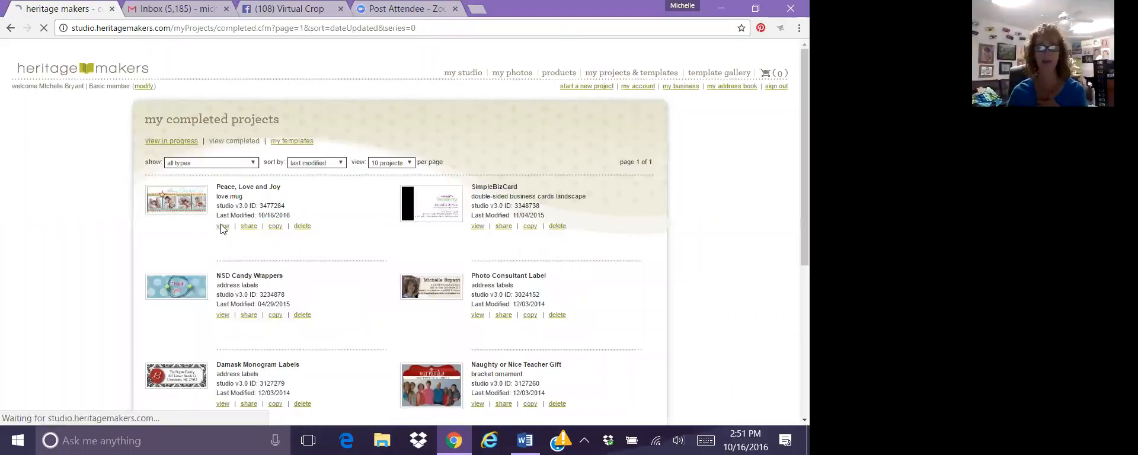
click(221, 226)
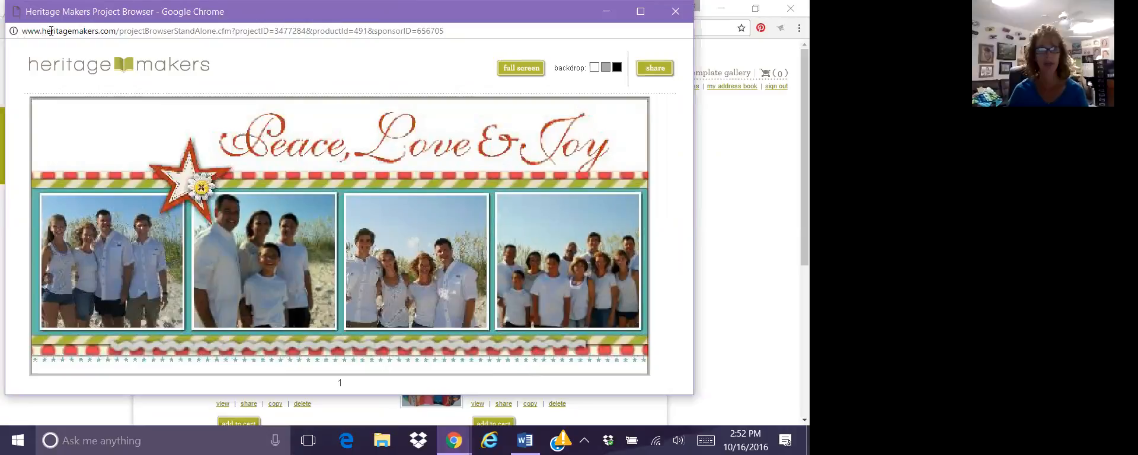
click(355, 32)
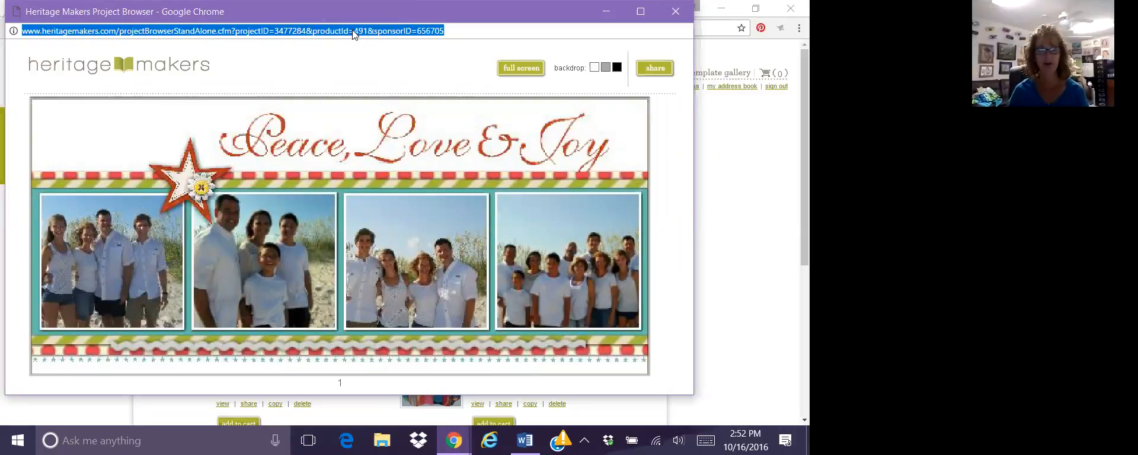
right_click(355, 33)
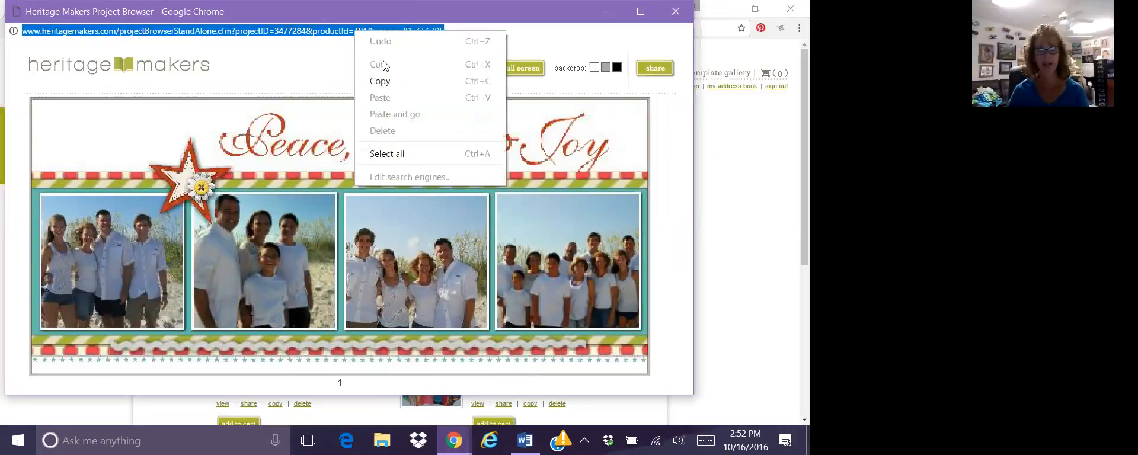
click(382, 88)
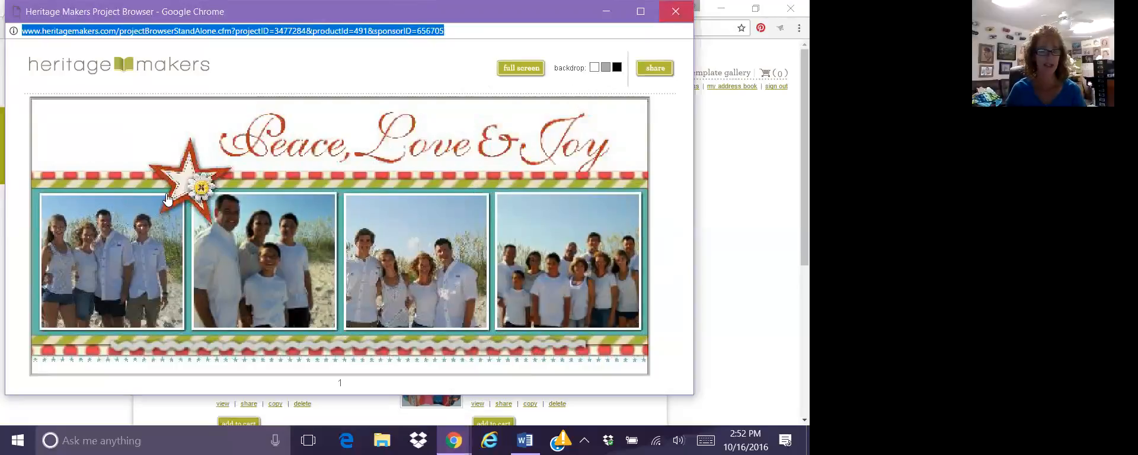
key(alt+F4)
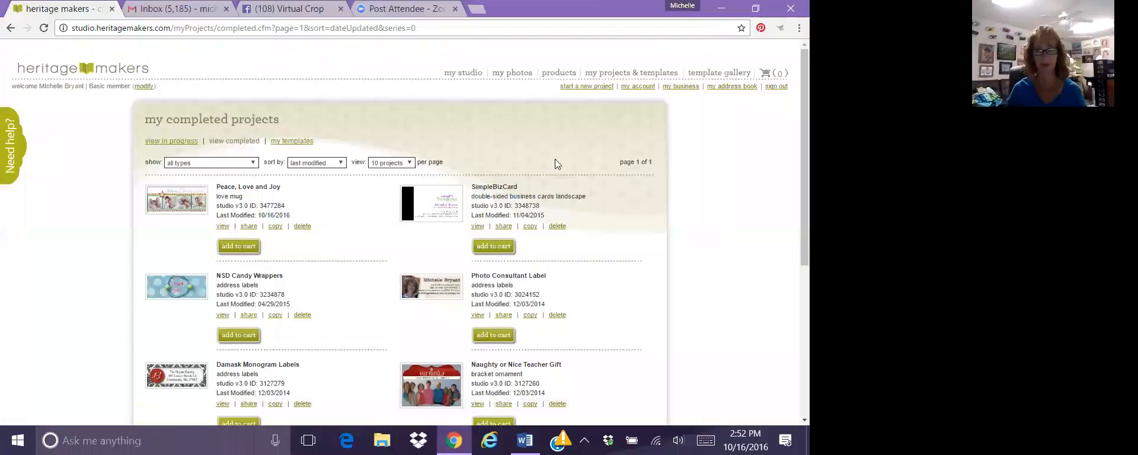
View the completed Naughty or Nice Teacher Gift ornament and look through the remaining completed projects.
scroll(426, 150, down, 2)
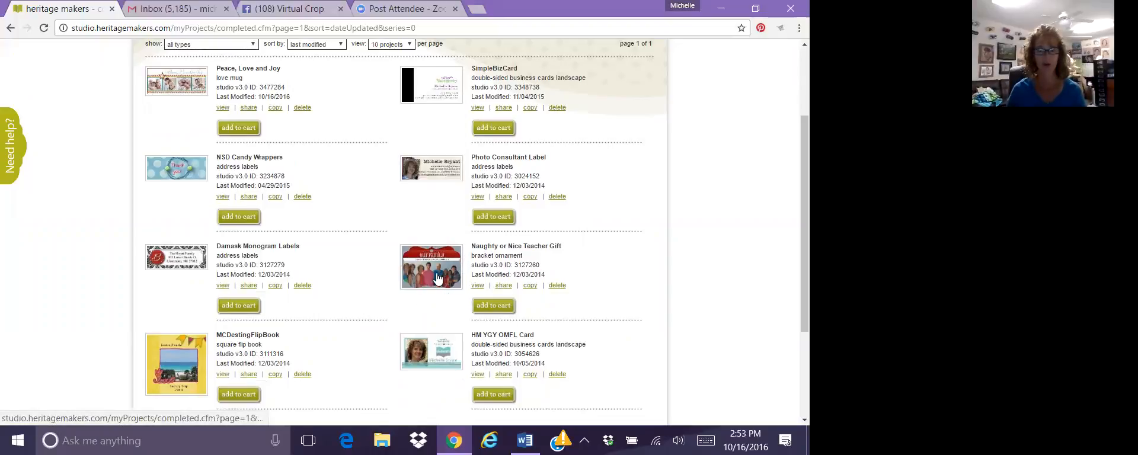
click(475, 286)
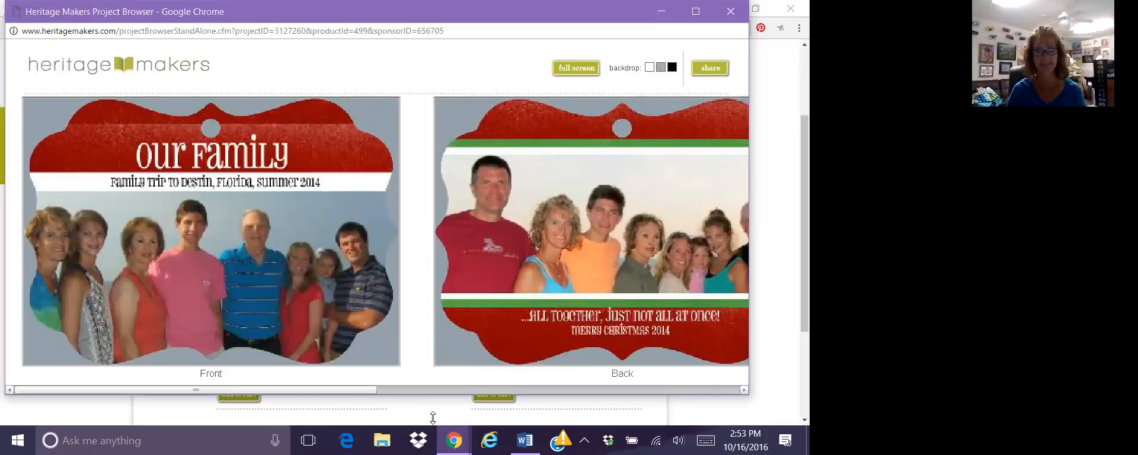
click(461, 442)
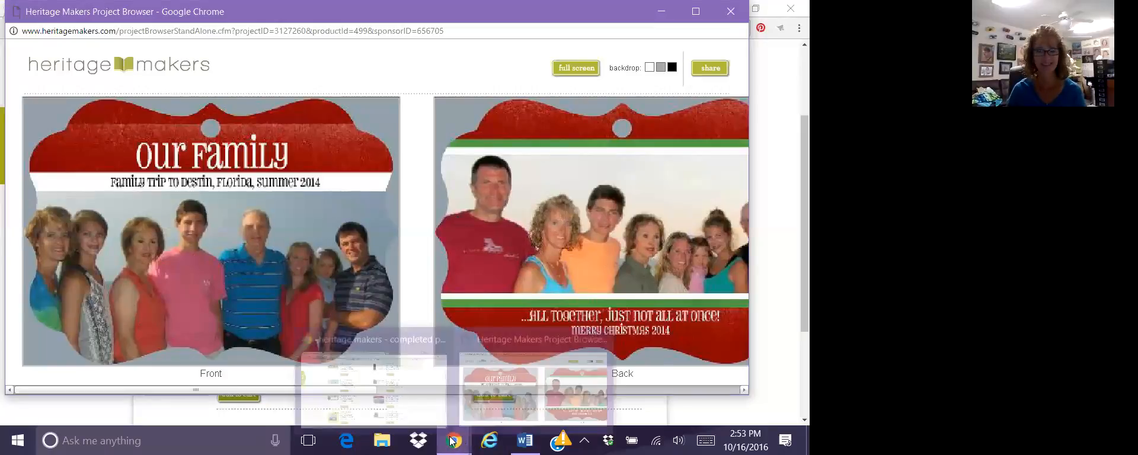
click(730, 11)
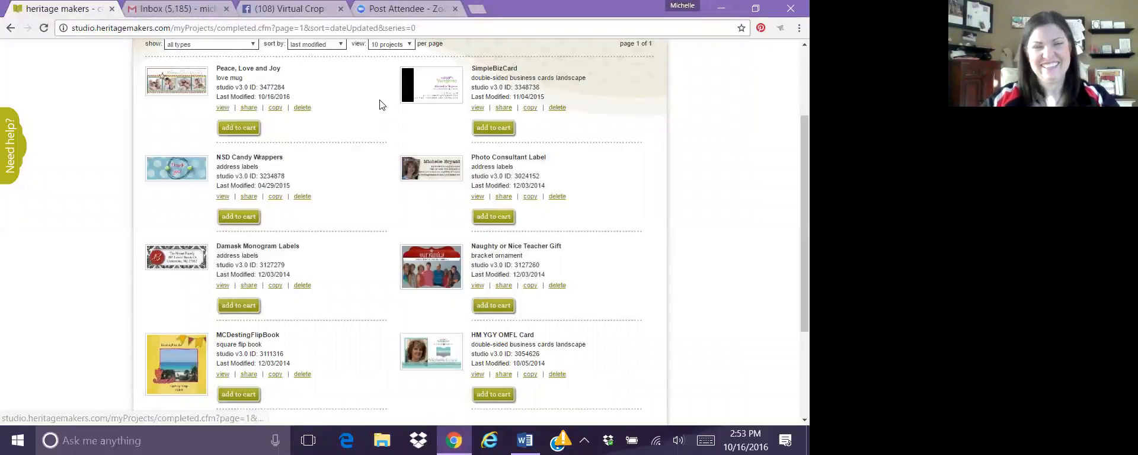
scroll(364, 107, down, 2)
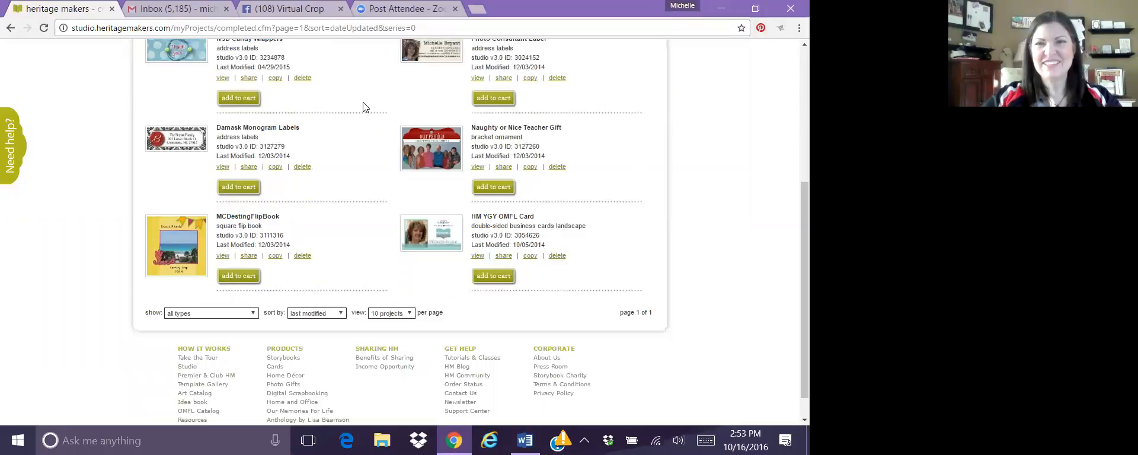